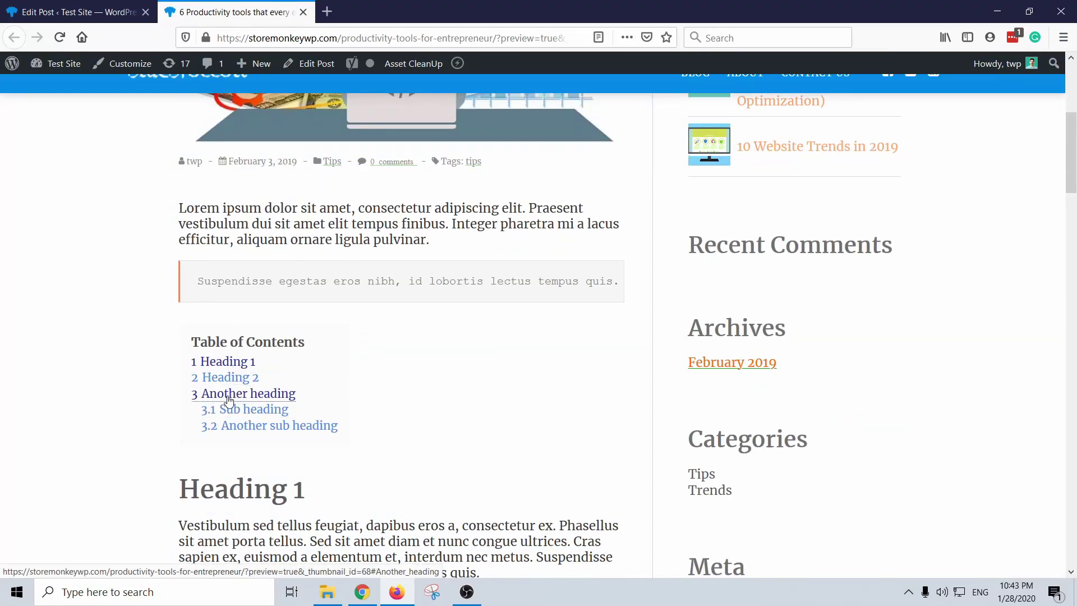
Step: Jump to the '3 Another heading' section using the preview's Table of Contents link
left_click(250, 399)
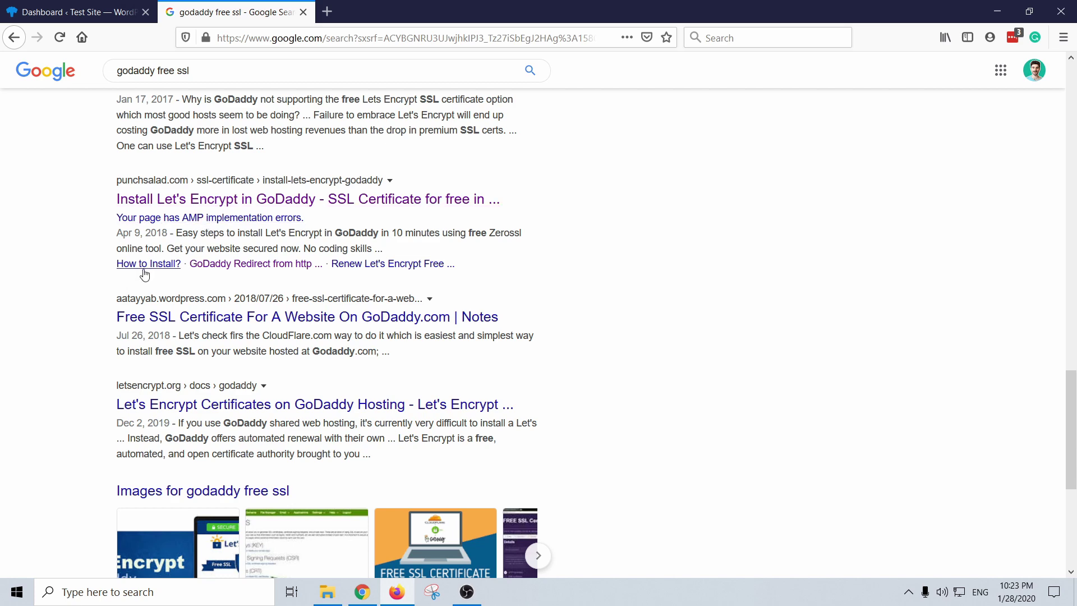
left_click(363, 269)
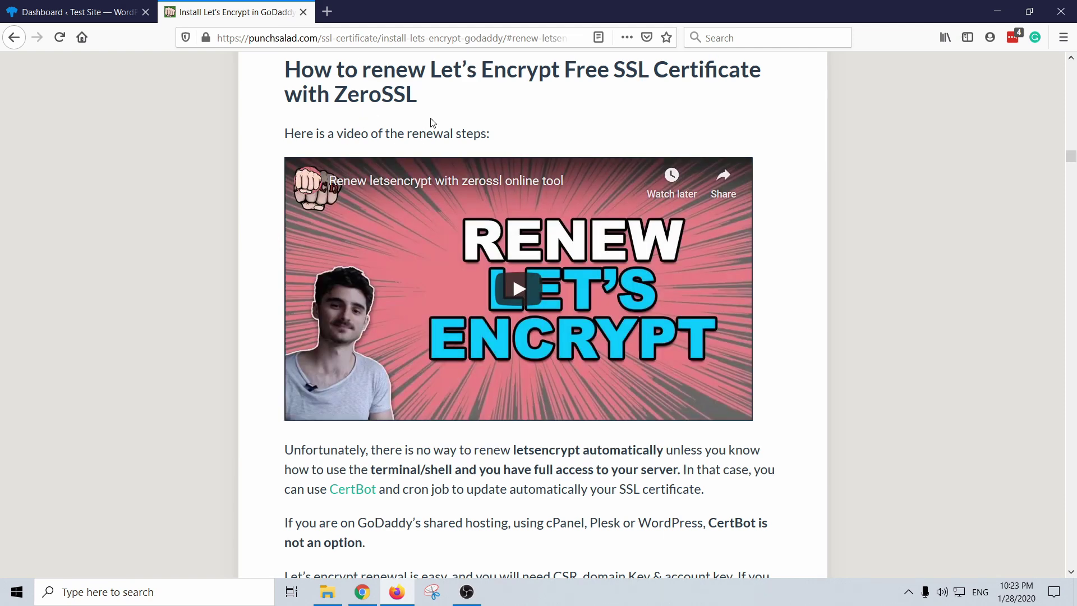
scroll(633, 122, "up", 10)
scroll(633, 127, "down", 3)
scroll(634, 126, "down", 10)
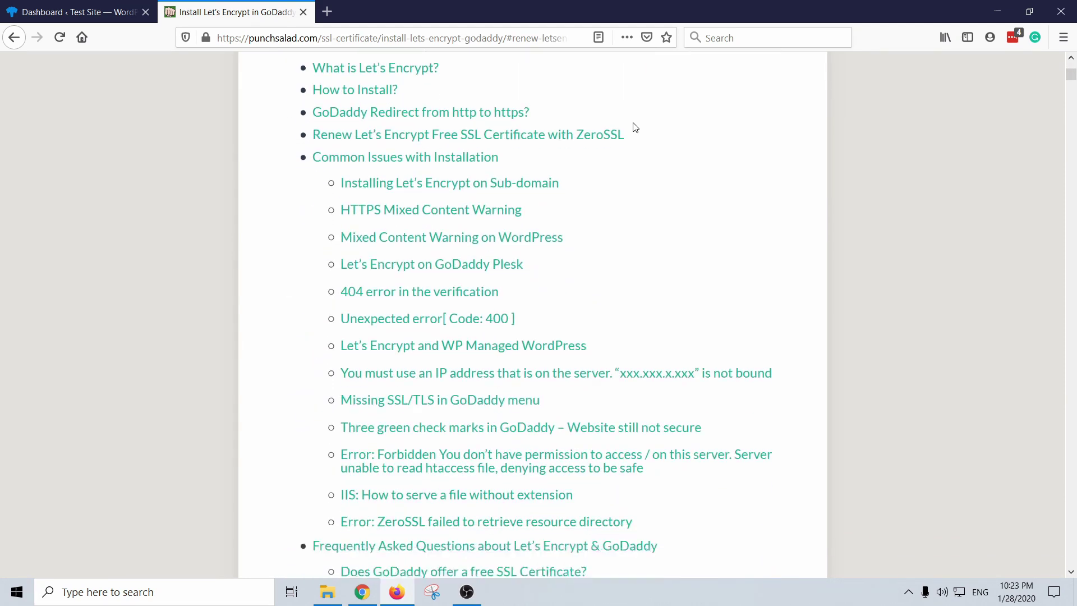
scroll(634, 128, "down", 5)
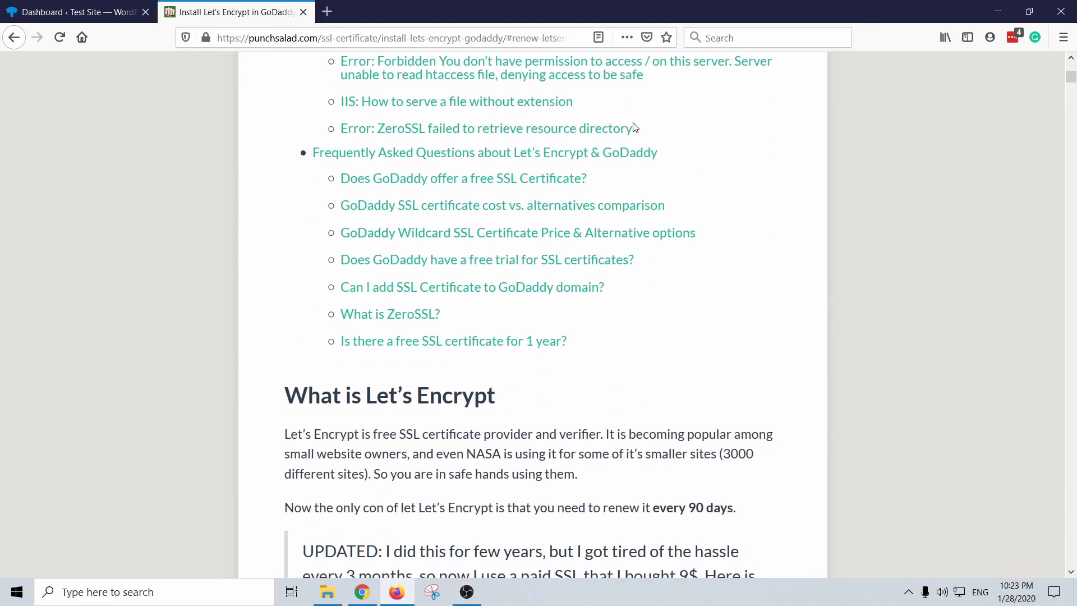
scroll(635, 127, "down", 10)
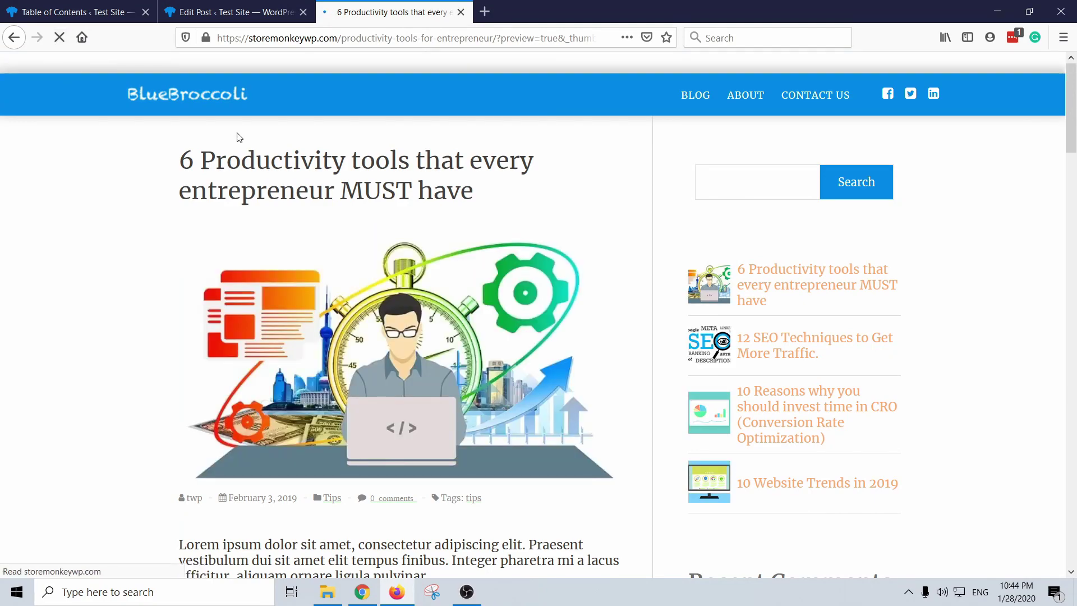
scroll(239, 132, "down", 8)
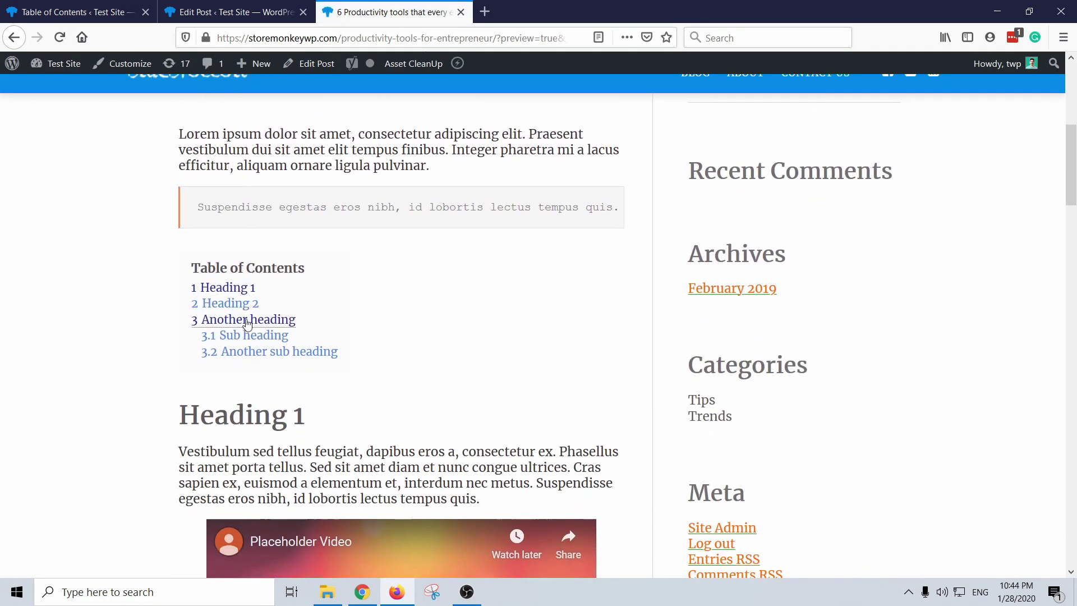
left_click(242, 319)
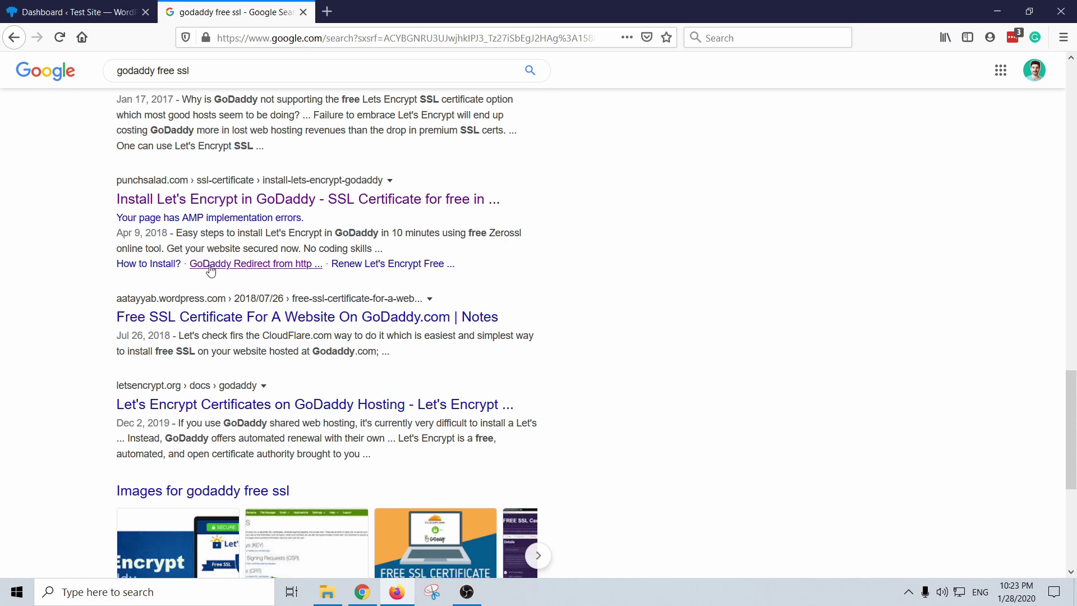
Step: Follow the 'Renew Let's Encrypt Free' sitelink under the punchsalad.com result
left_click(366, 264)
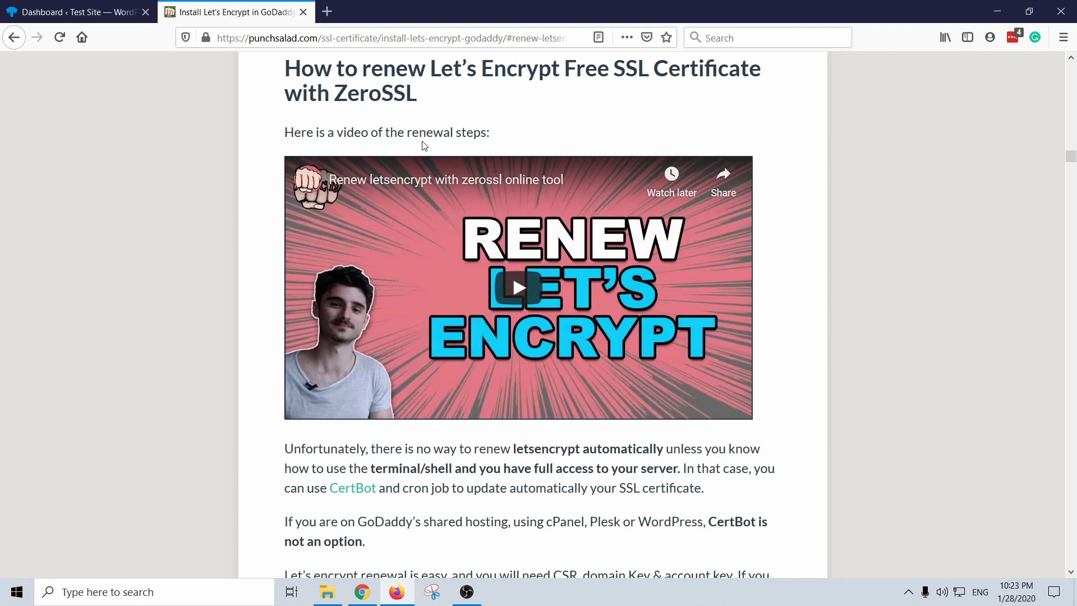
scroll(435, 120, "up", 1)
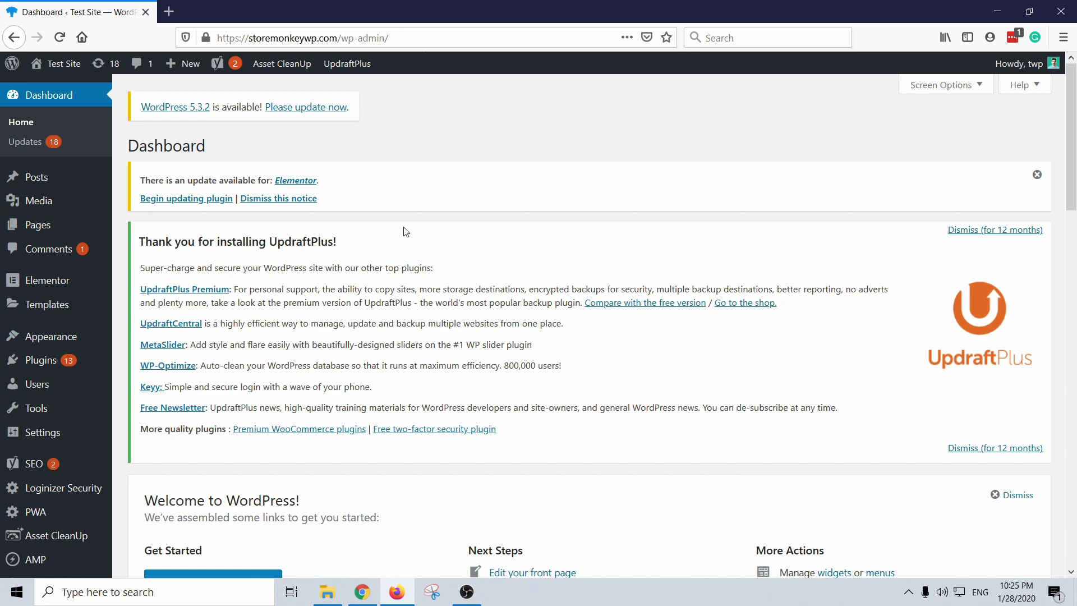
Step: Search new plugins for 'table of content', then install and activate LuckyWP Table of Contents
mouse_move(46, 360)
left_click(151, 384)
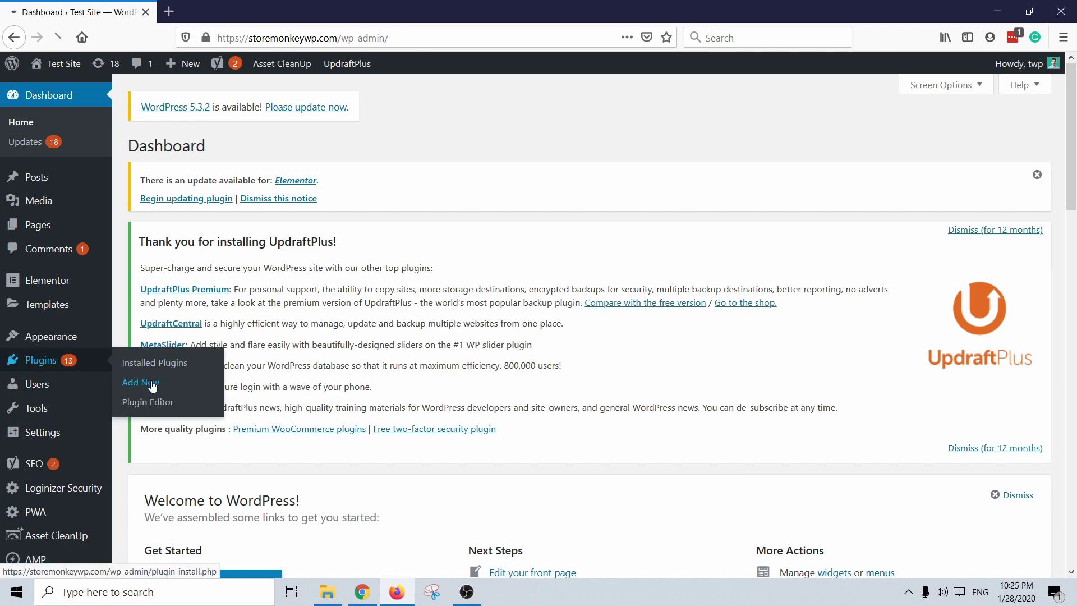
left_click(867, 252)
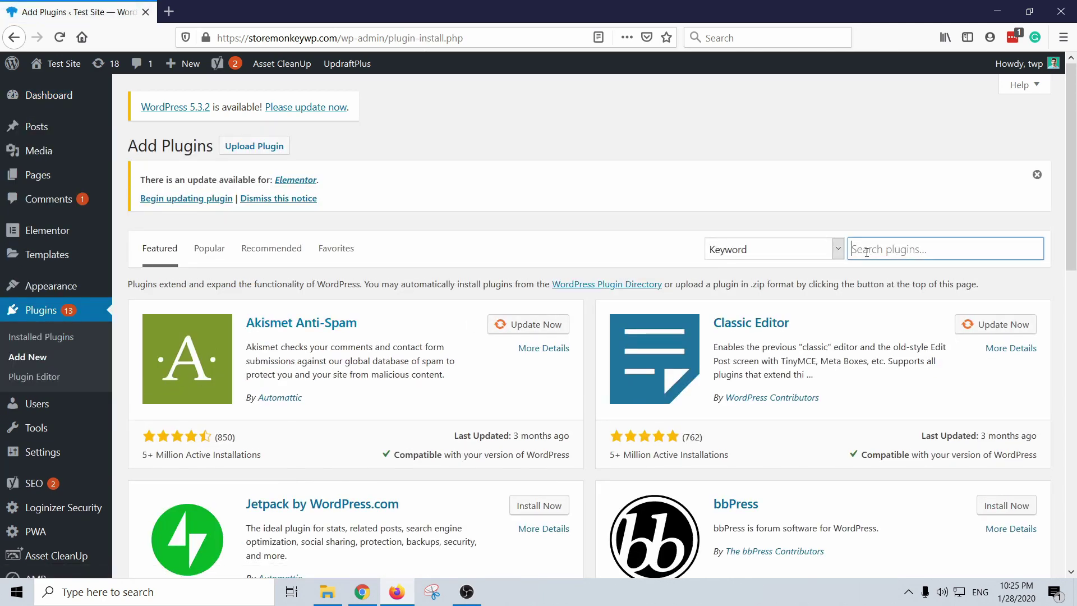
type("table of content")
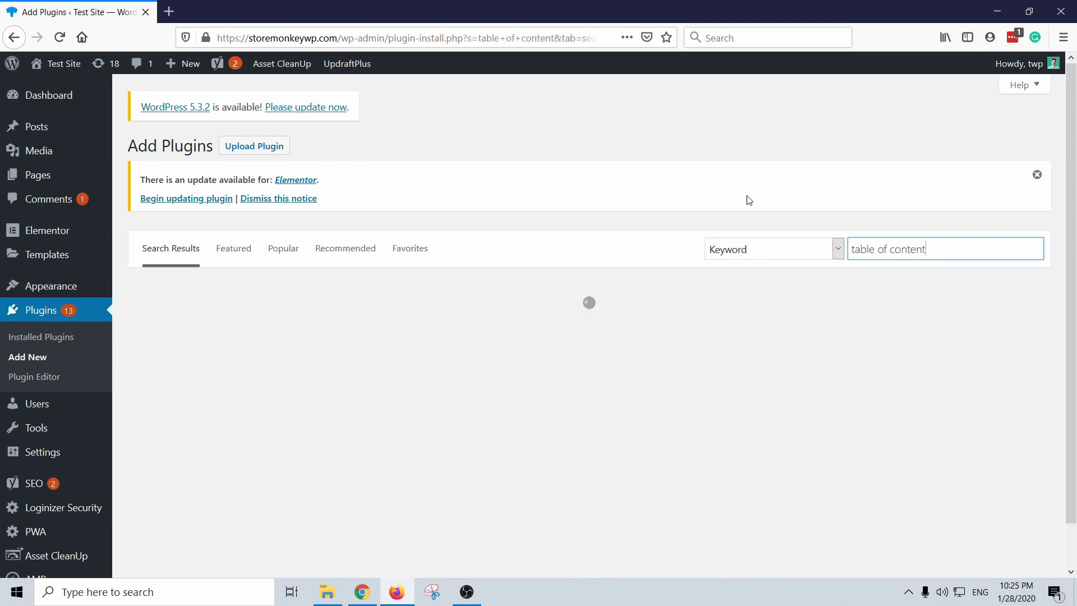
scroll(599, 184, "down", 2)
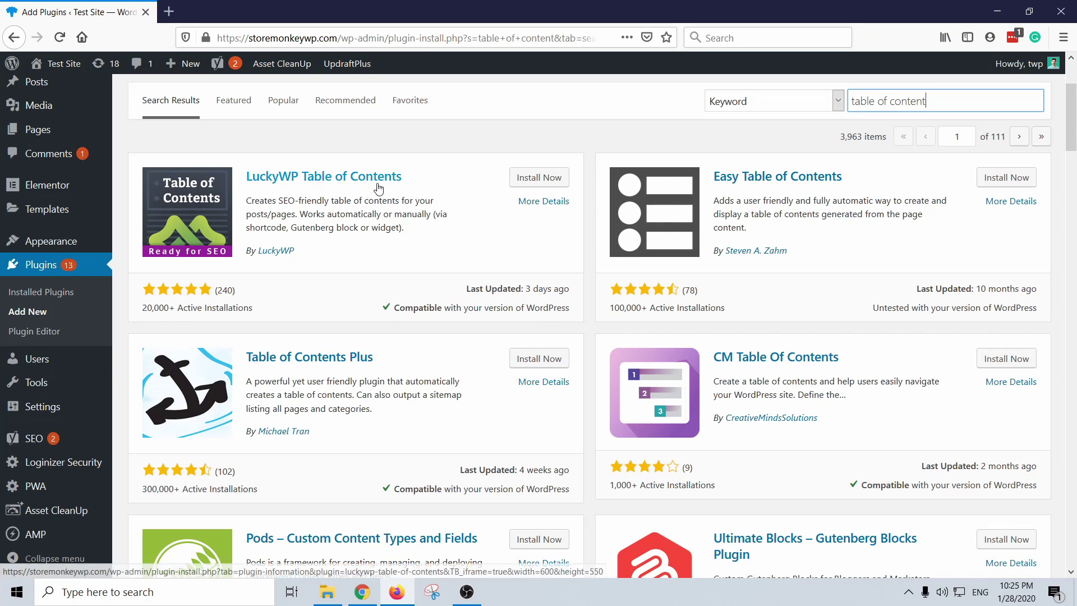
left_click(527, 179)
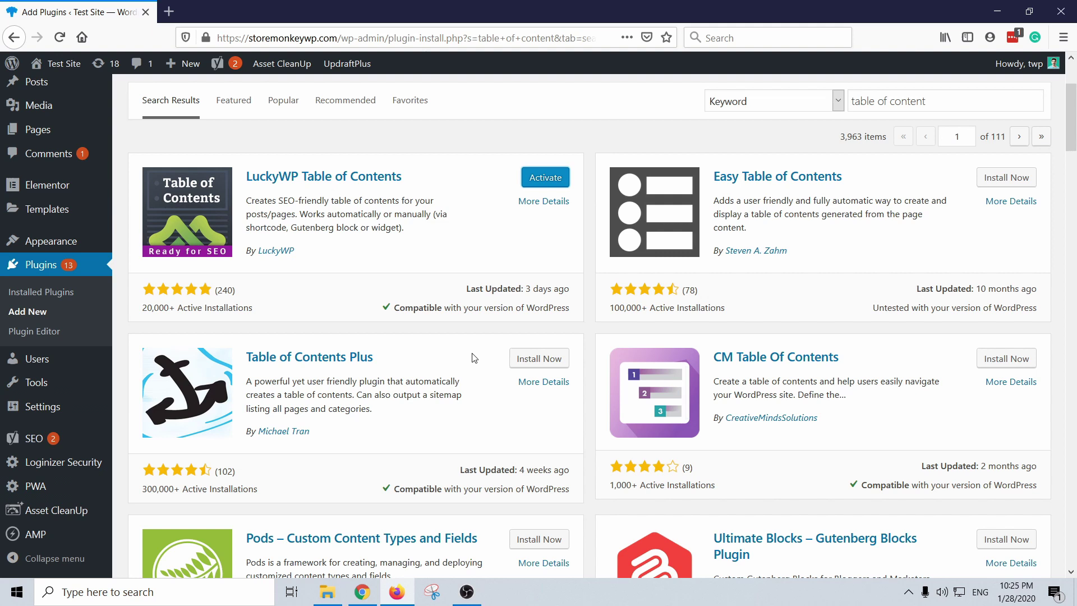
left_click(549, 178)
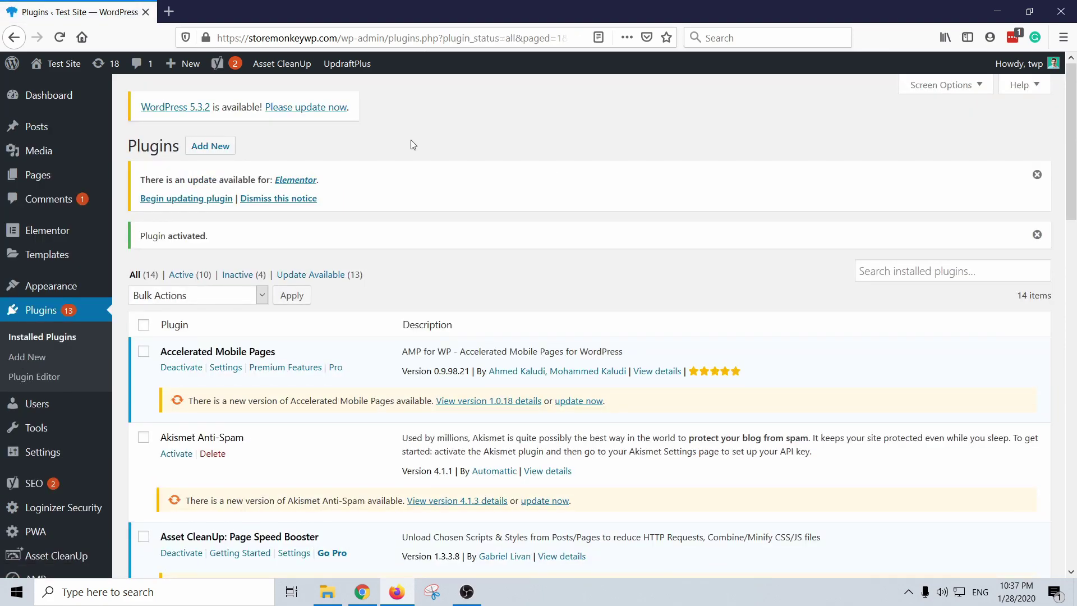
Step: Go to LuckyWP Table of Contents Settings from the Installed Plugins list
scroll(411, 144, "down", 12)
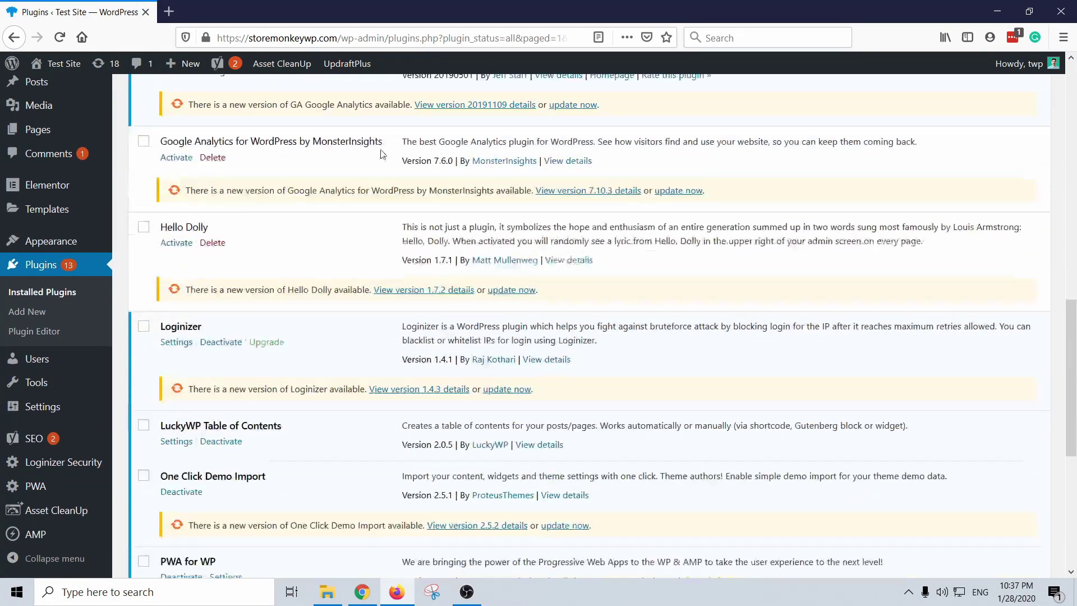
scroll(382, 155, "down", 5)
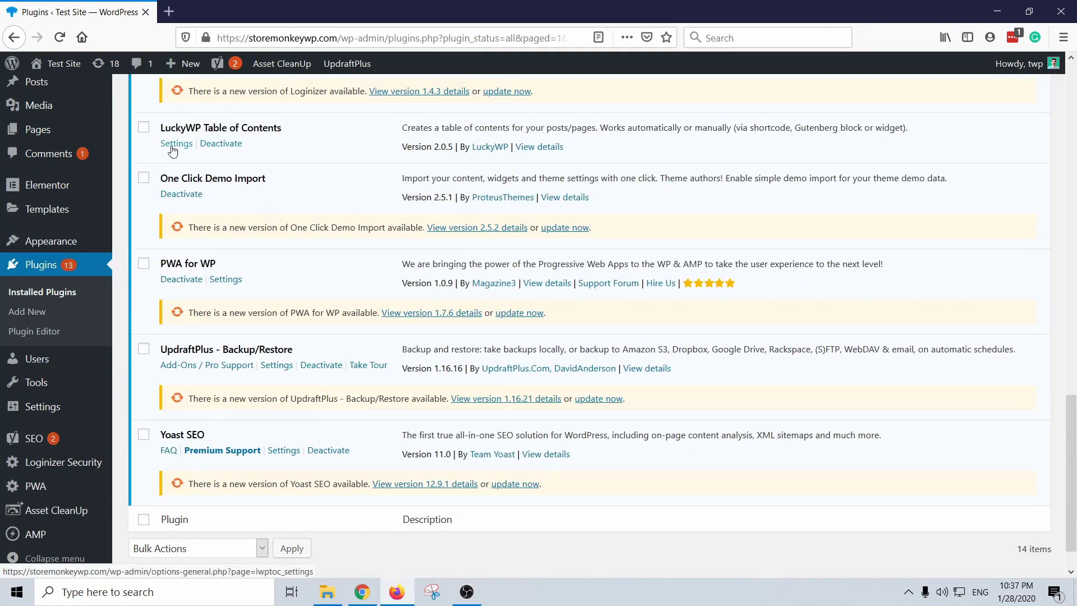
left_click(173, 147)
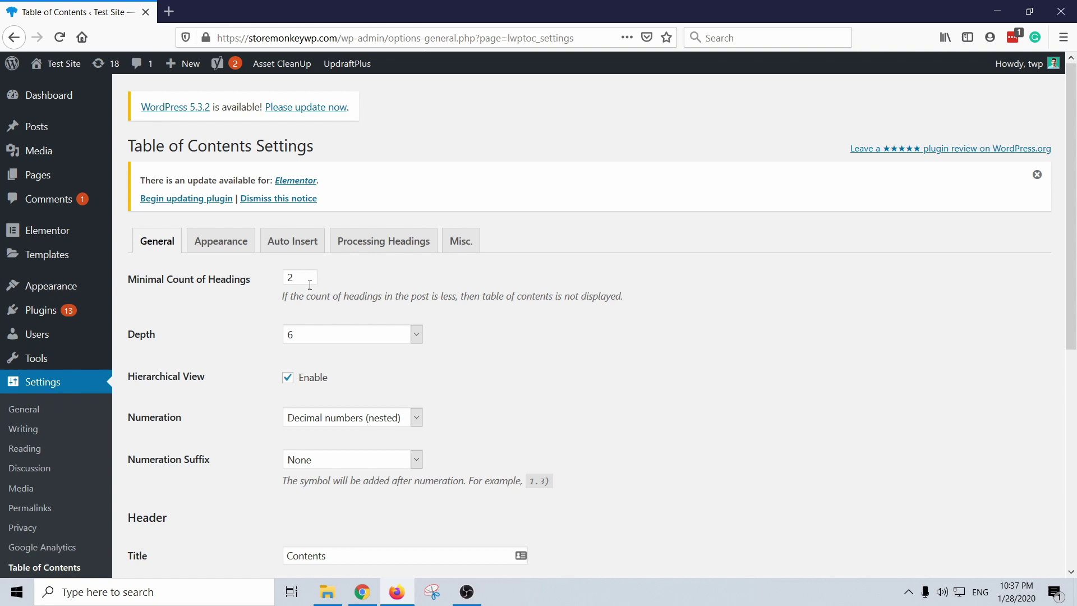
Step: Set the General tab's Depth to 3, keeping numeration as Decimal numbers (nested)
scroll(312, 284, "down", 2)
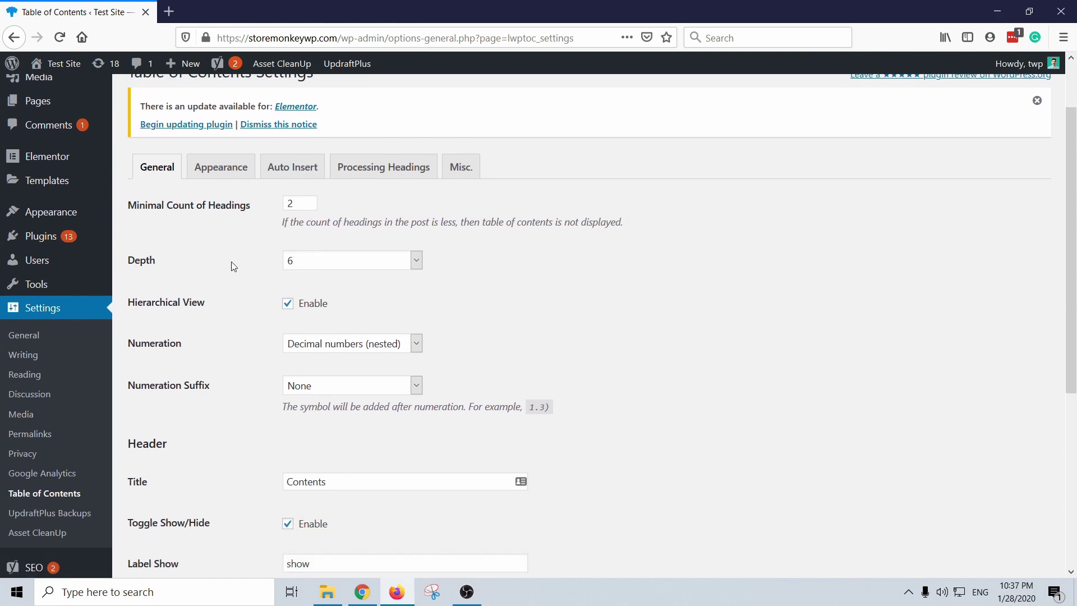
left_click(417, 264)
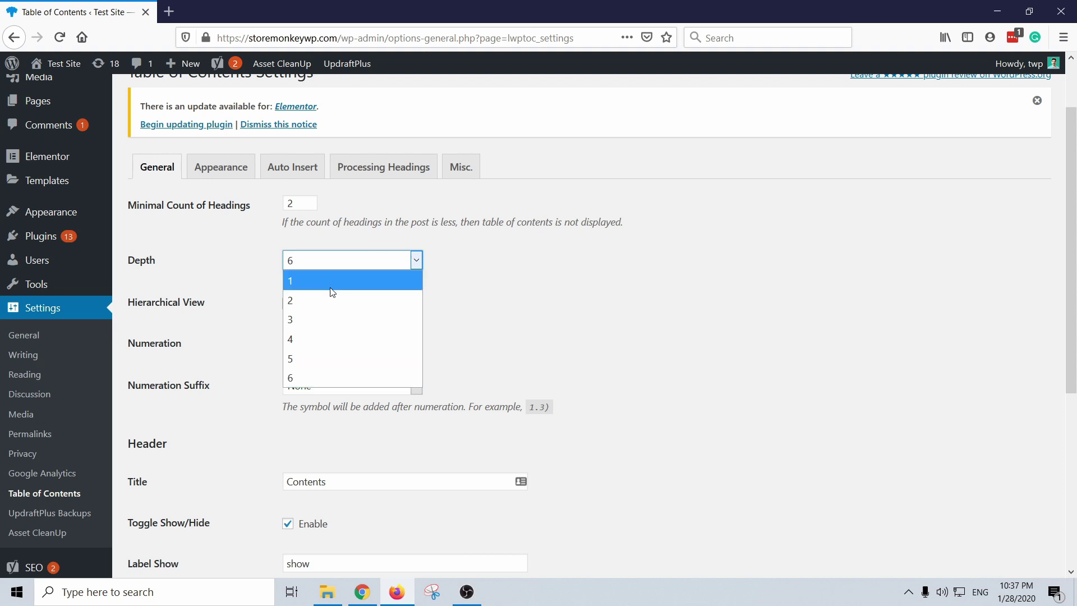
left_click(301, 321)
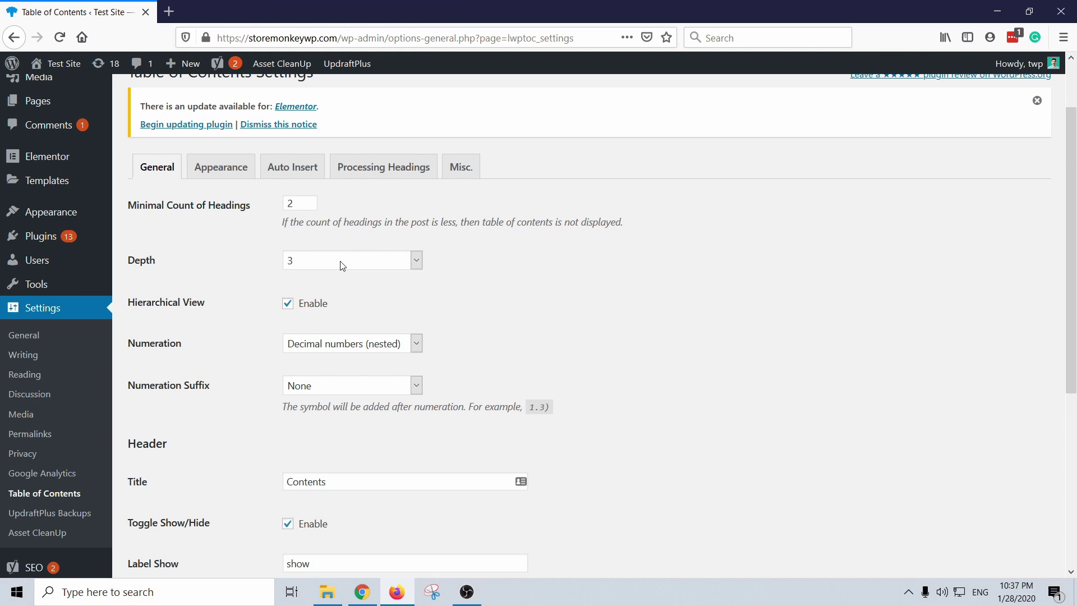
scroll(433, 284, "down", 3)
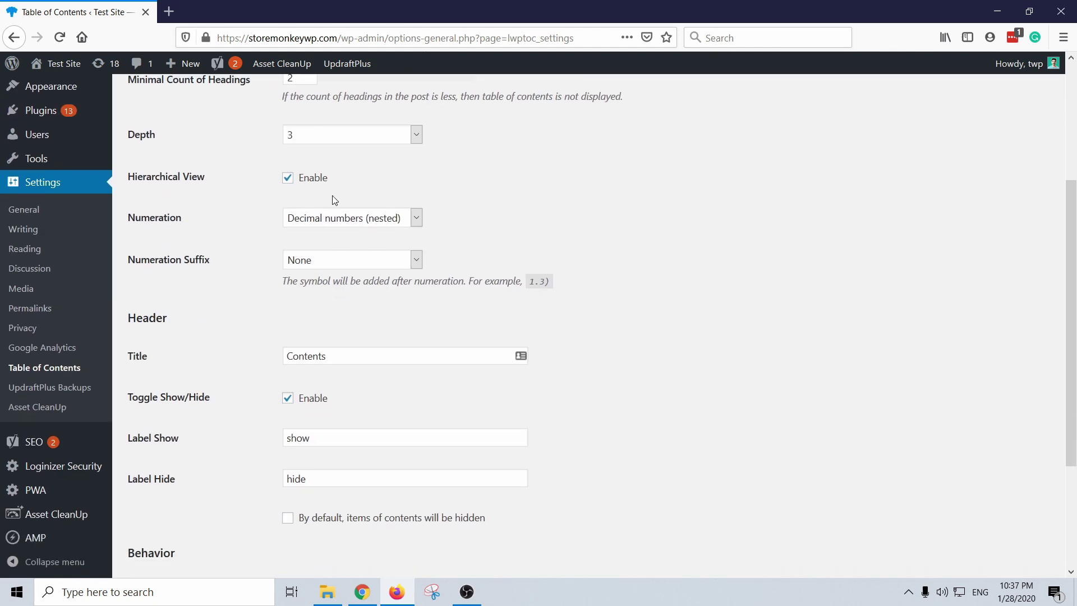
scroll(320, 200, "down", 1)
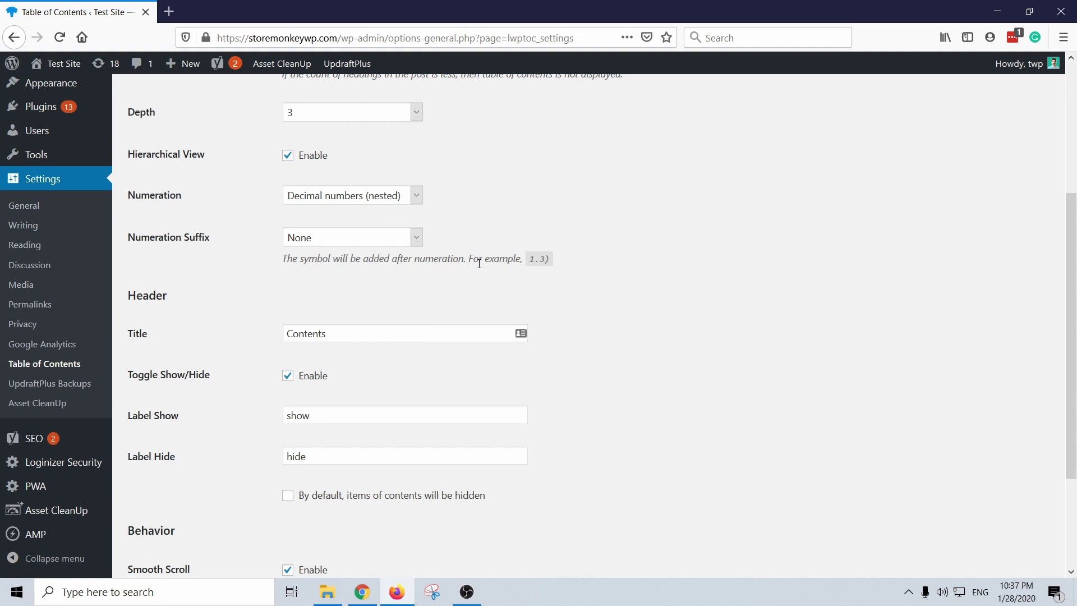
left_click(362, 196)
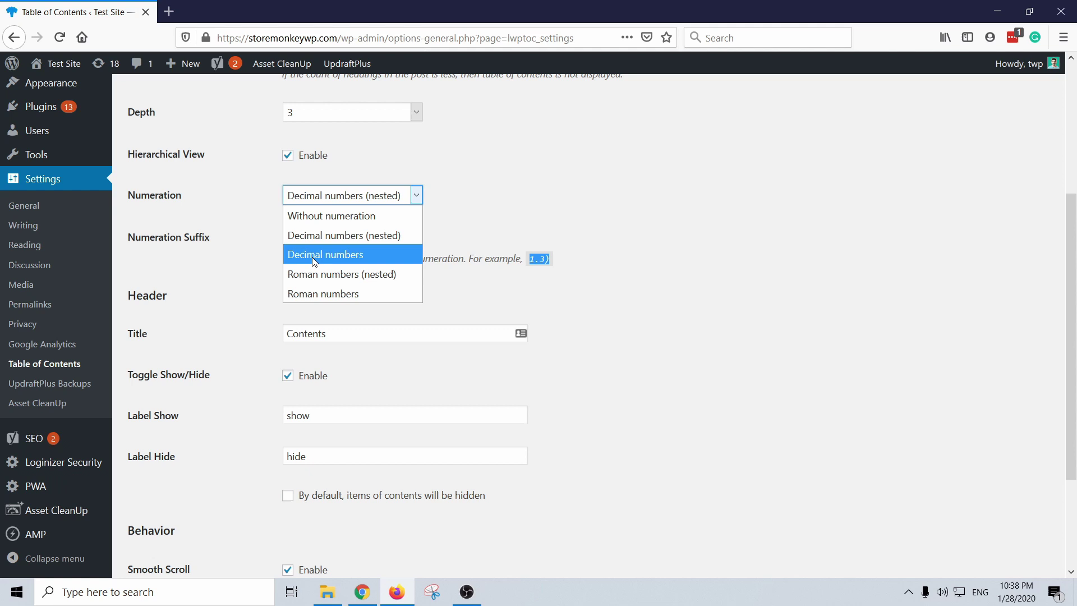
left_click(543, 175)
Step: Change the contents title to 'Table of Contents'
scroll(239, 221, "down", 1)
scroll(238, 221, "down", 3)
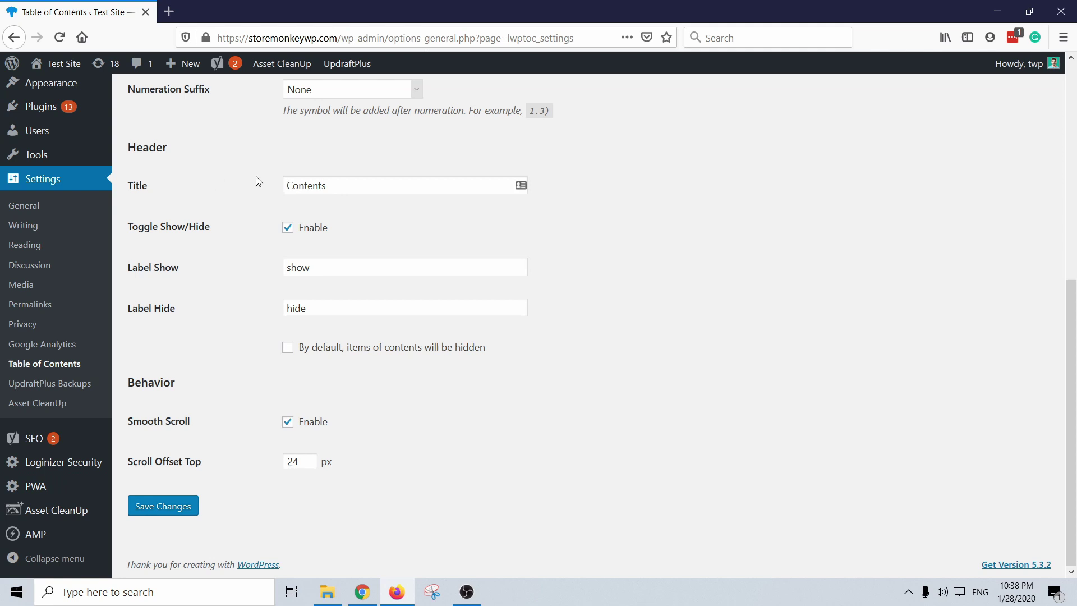
left_click(289, 186)
type("Table ")
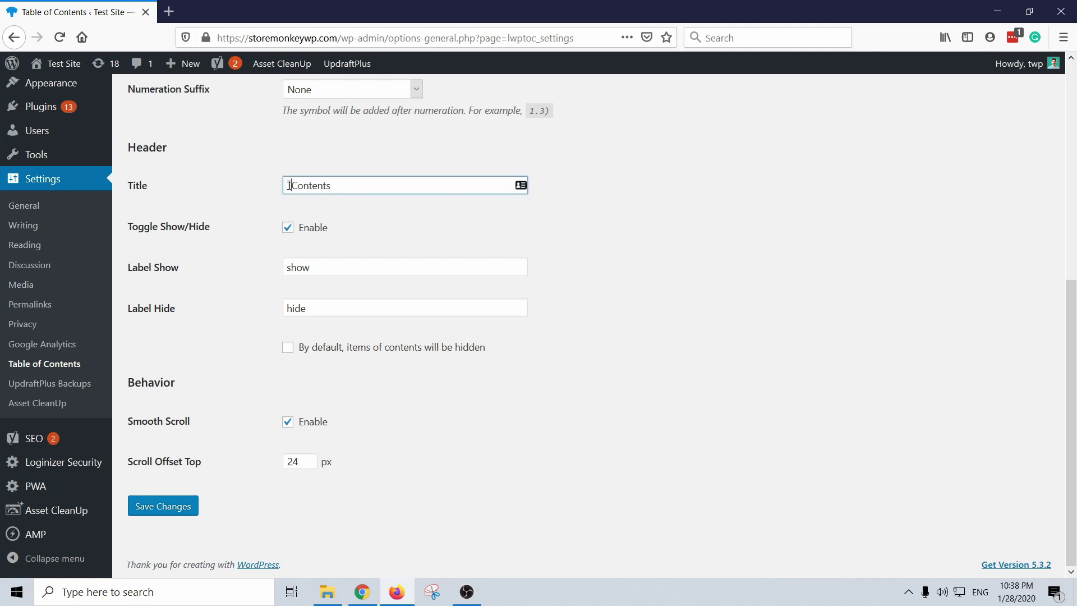
type("of")
left_click(636, 197)
scroll(599, 183, "up", 1)
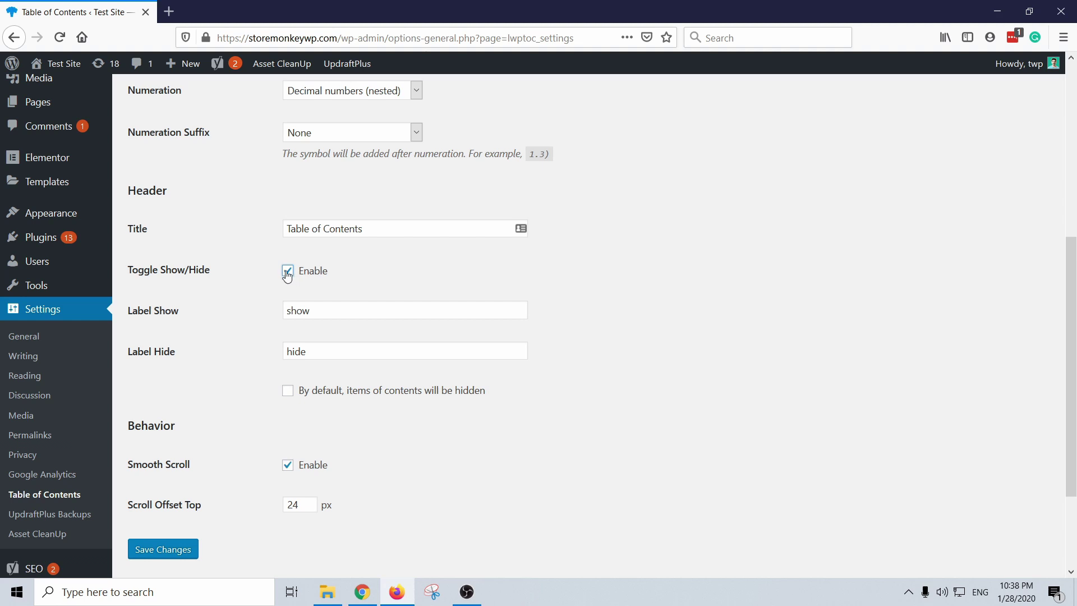
Step: Turn off the show/hide toggle, keep Scroll Offset Top at 24, and save the General settings
left_click(287, 272)
scroll(303, 264, "down", 2)
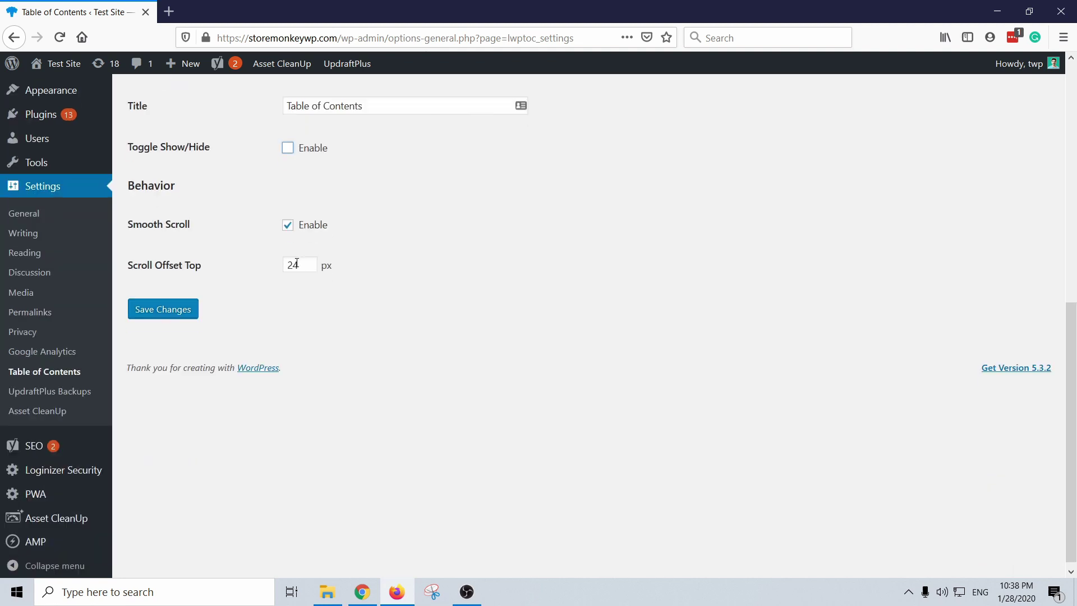
scroll(315, 226, "up", 3)
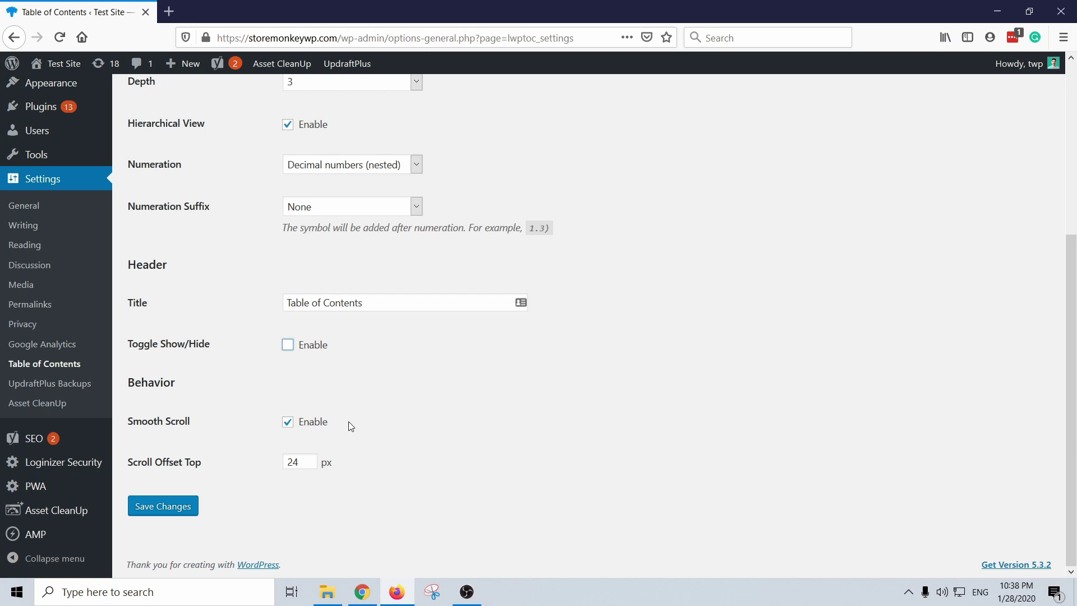
double_click(293, 460)
left_click(301, 461)
left_click(350, 485)
left_click(179, 507)
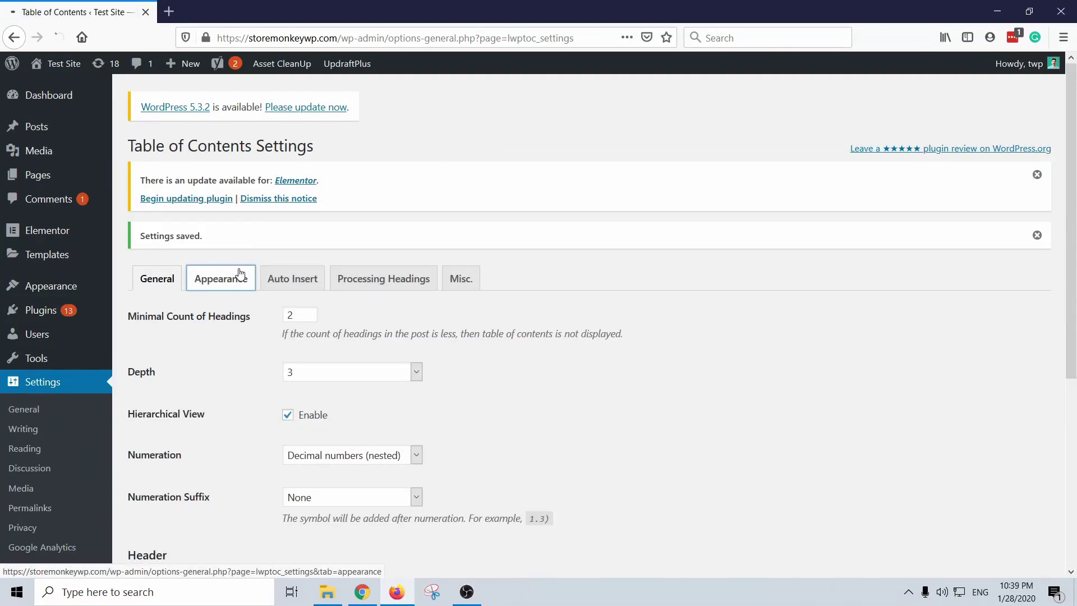
Step: Review the Appearance tab options: width Auto, Light Colors scheme, items font 90%
left_click(241, 274)
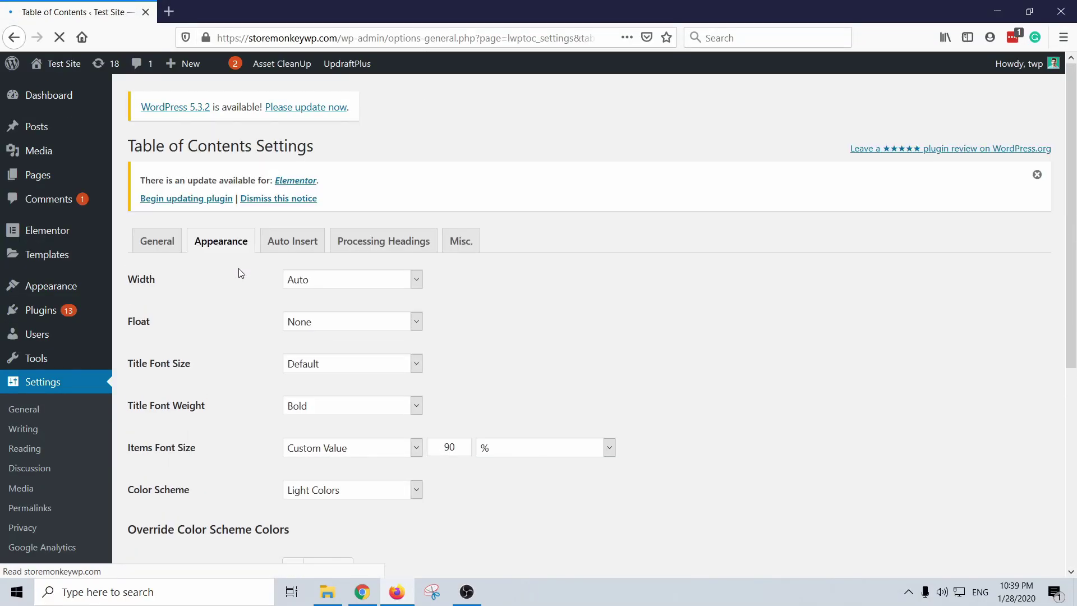
scroll(247, 251, "down", 2)
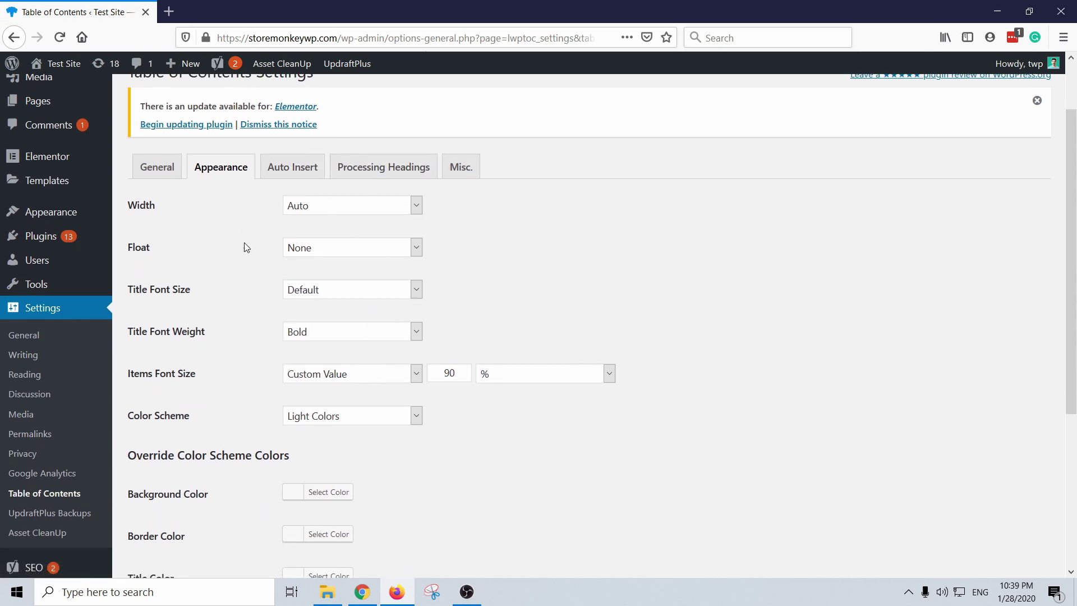
scroll(228, 260, "down", 2)
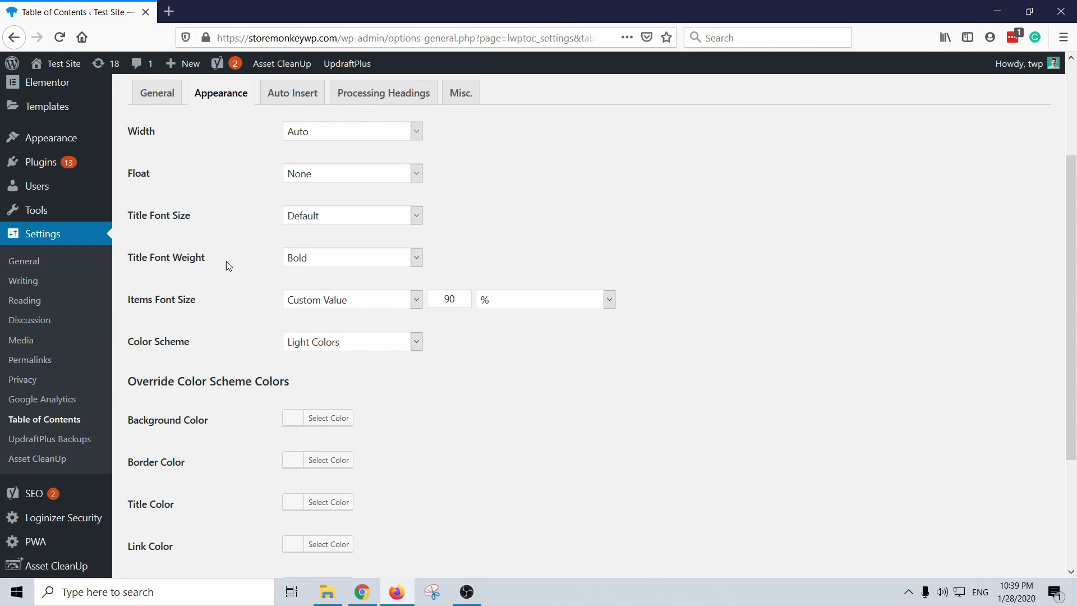
scroll(226, 261, "down", 2)
scroll(213, 365, "down", 2)
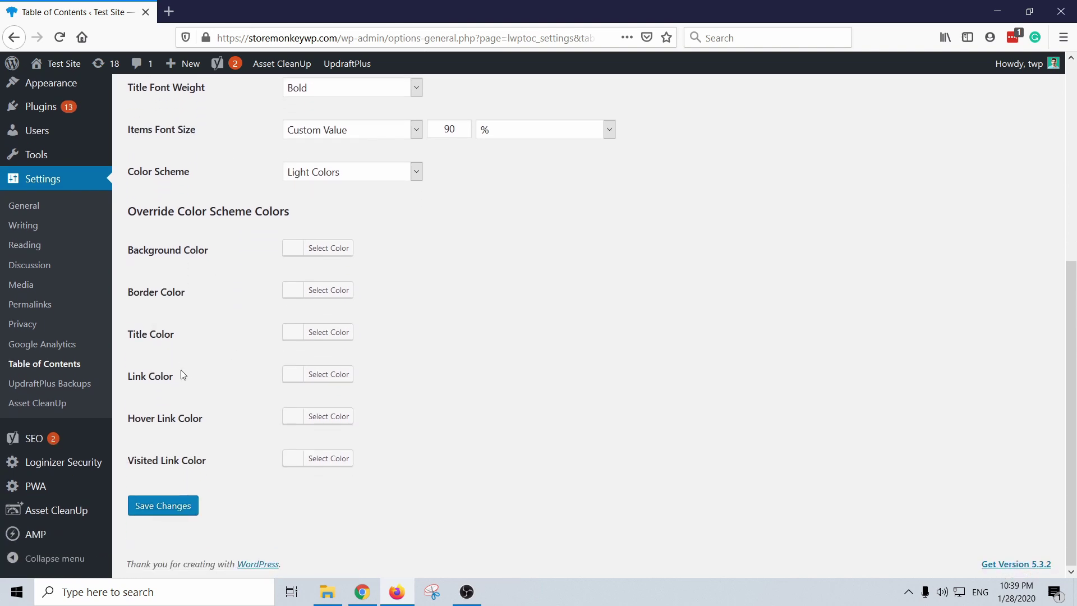
scroll(355, 302, "up", 7)
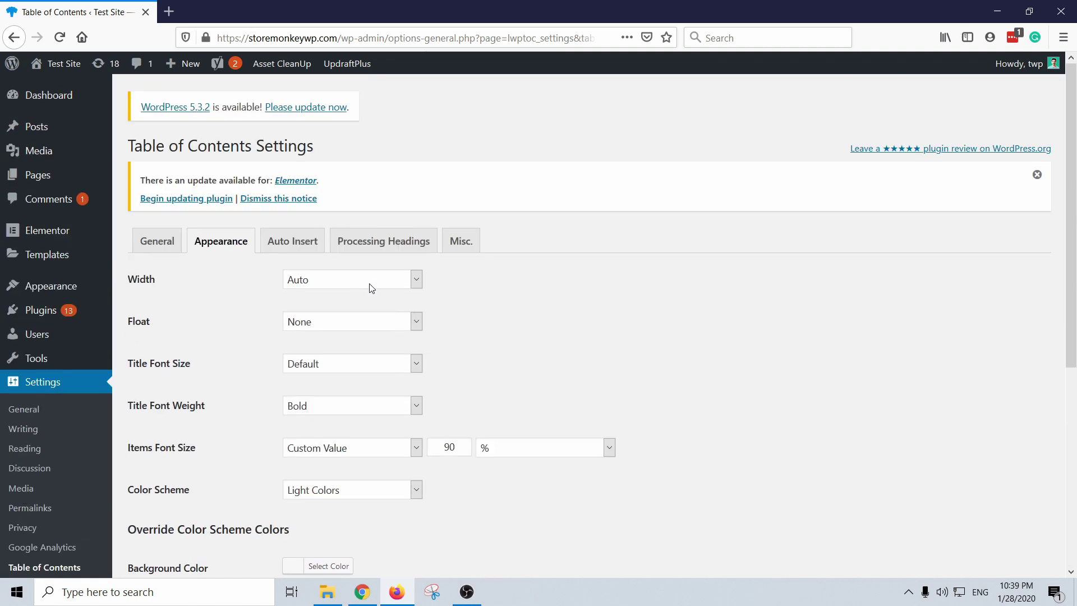
Step: In Auto Insert, try enabling and position options, then save with insertion disabled and position before first heading
left_click(294, 247)
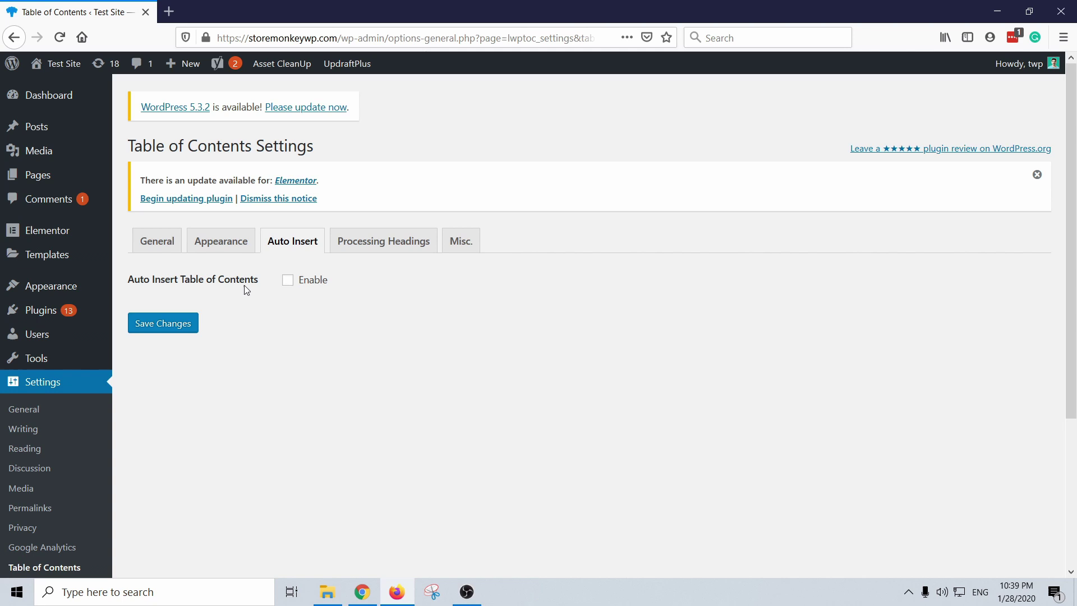
left_click(288, 280)
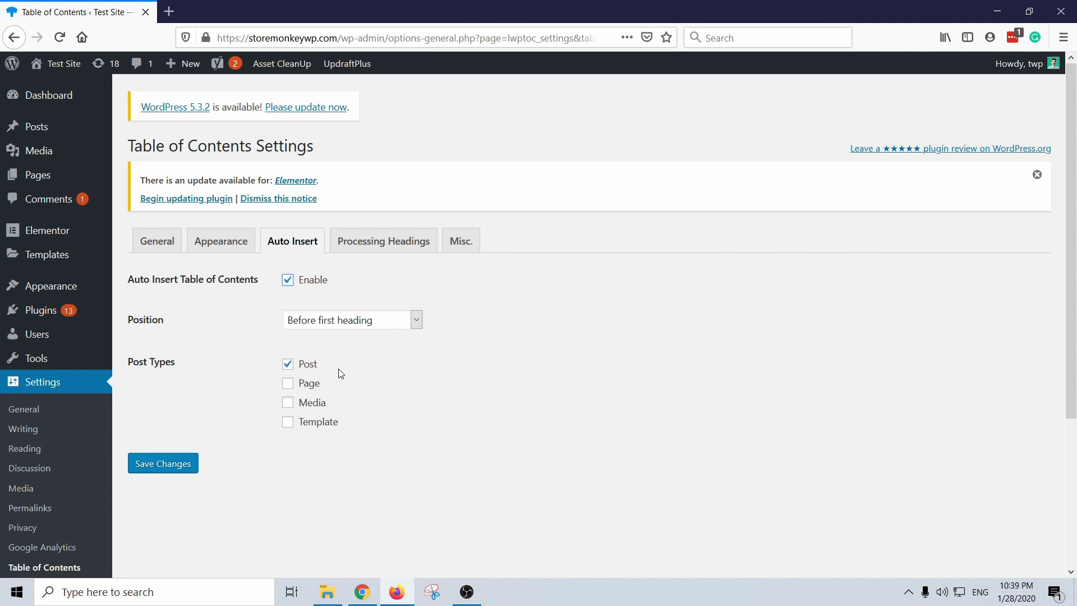
left_click(327, 323)
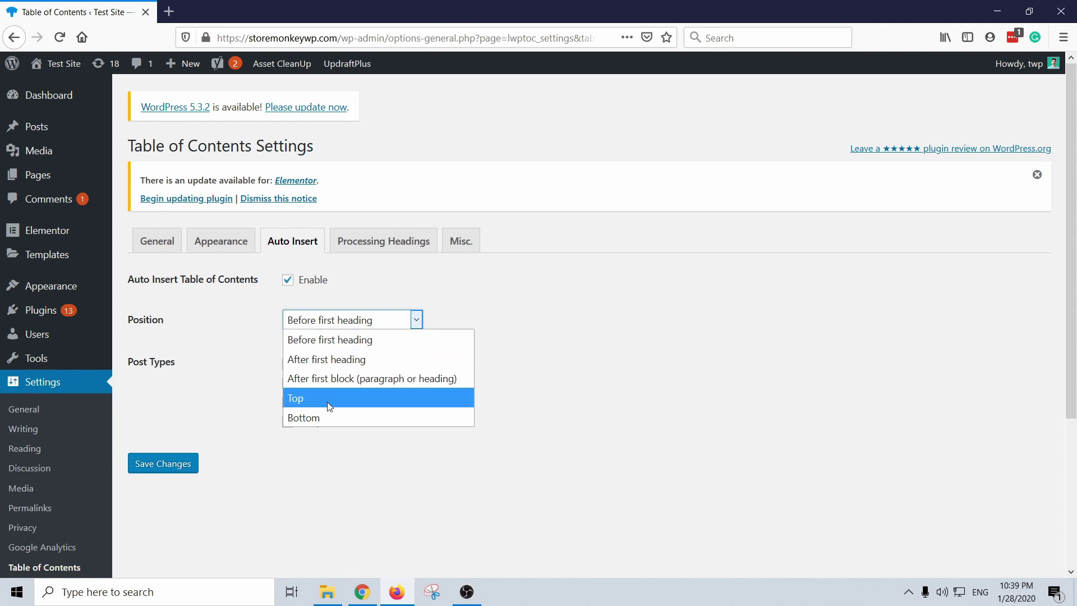
left_click(362, 379)
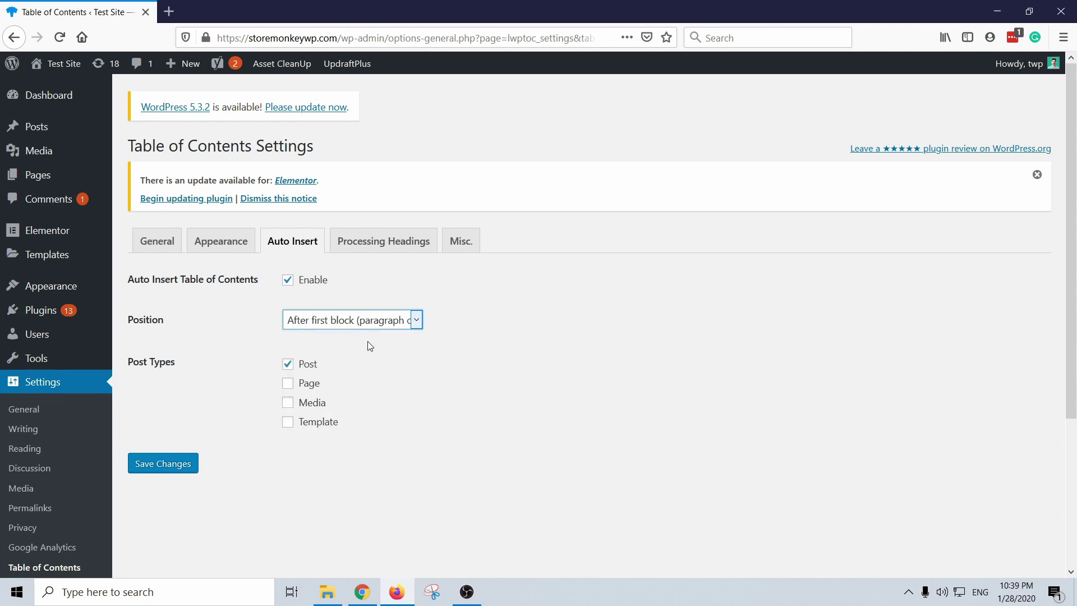
left_click(376, 327)
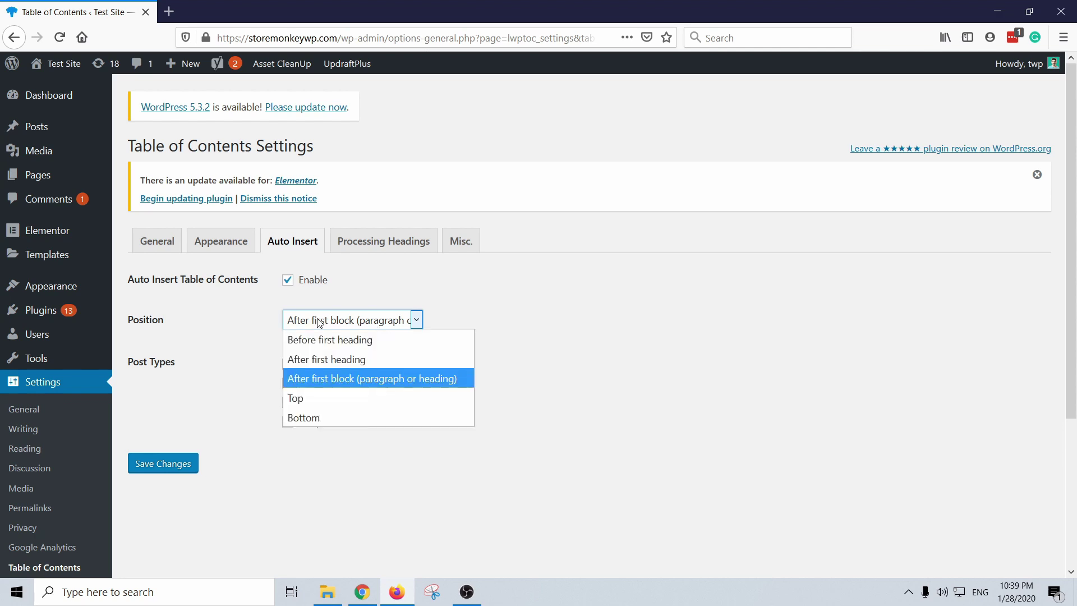
left_click(317, 333)
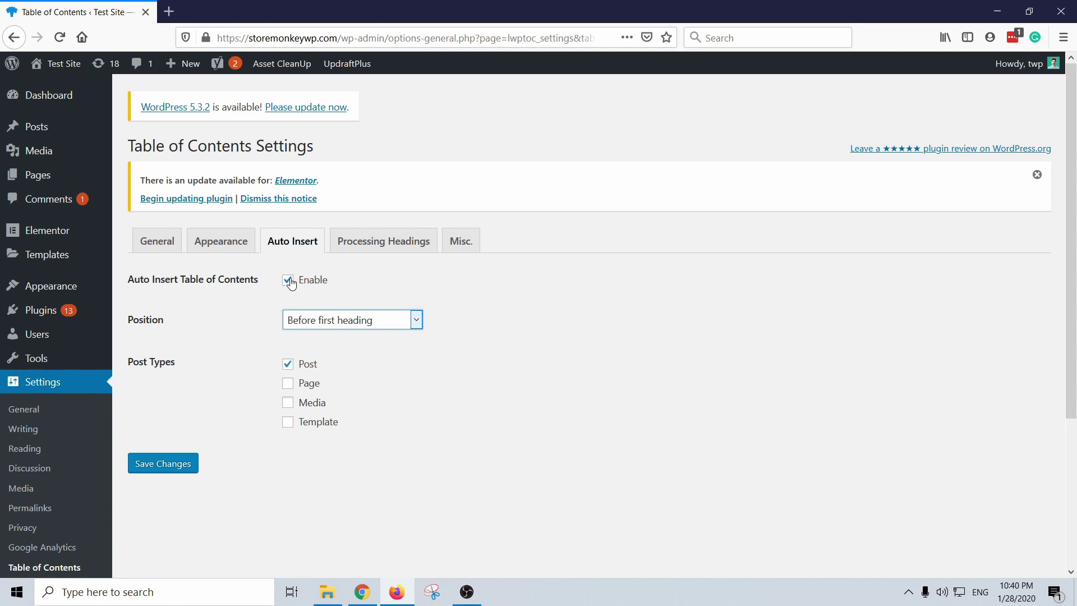
left_click(289, 281)
left_click(181, 314)
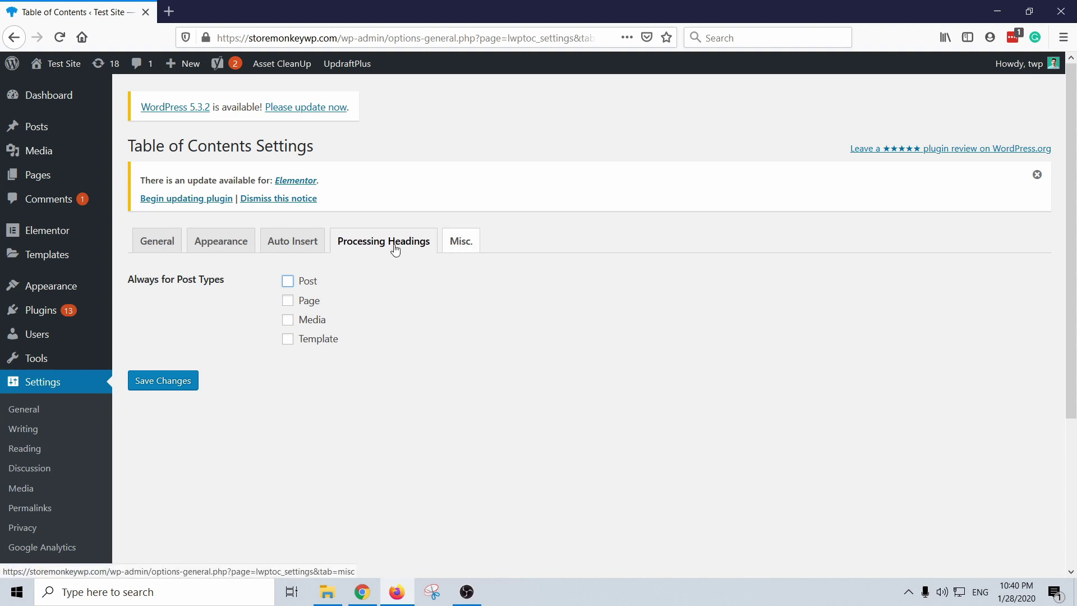
Step: In the Misc. tab, tick H4, H5 and H6 to skip, then view the Hash Format choices
left_click(460, 244)
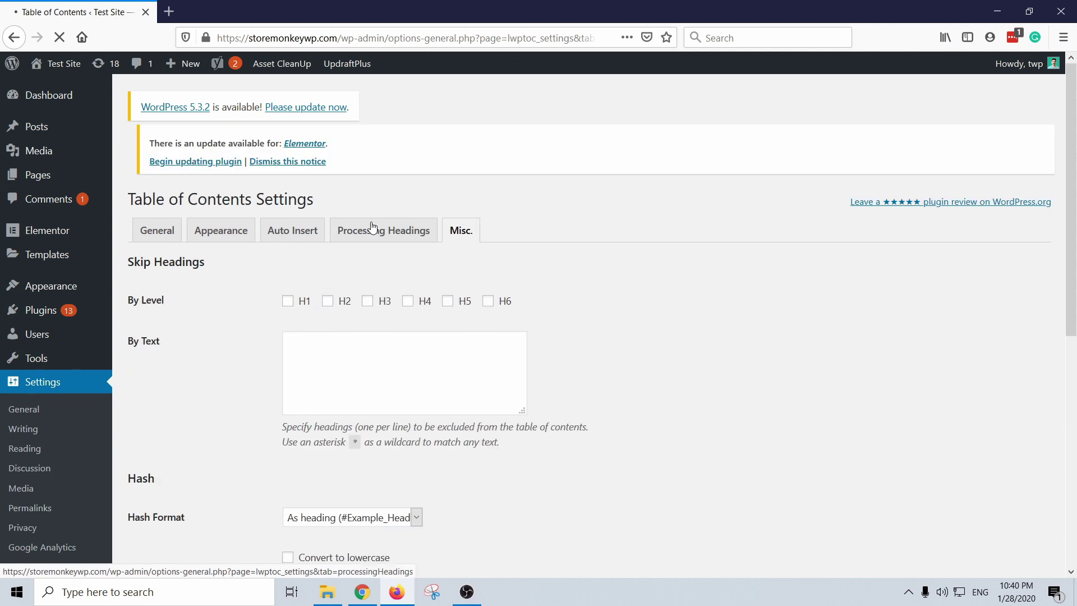
scroll(267, 262, "down", 2)
scroll(291, 241, "up", 2)
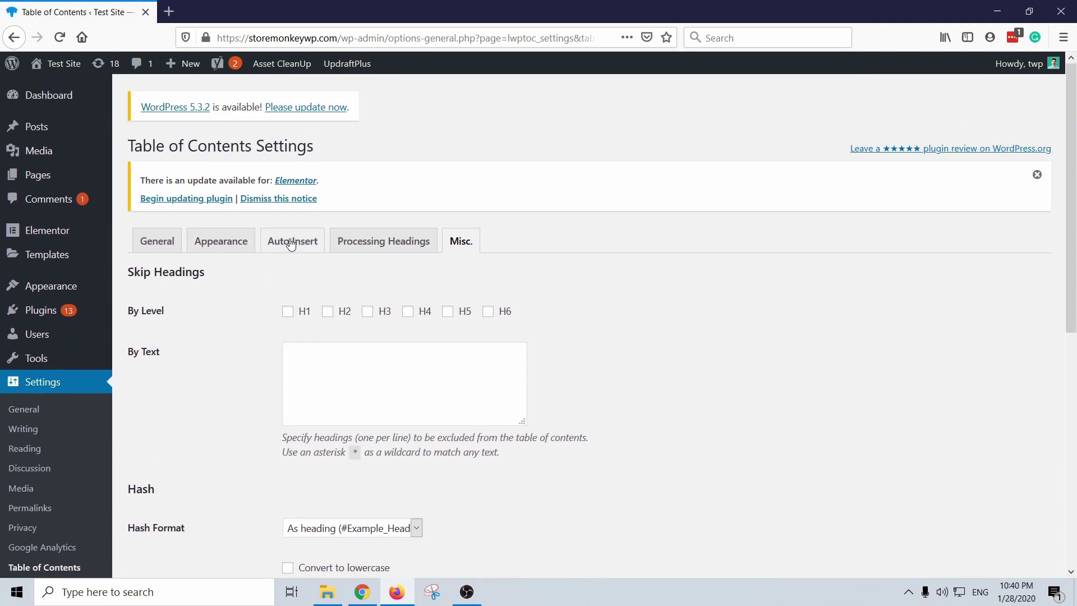
scroll(277, 269, "down", 2)
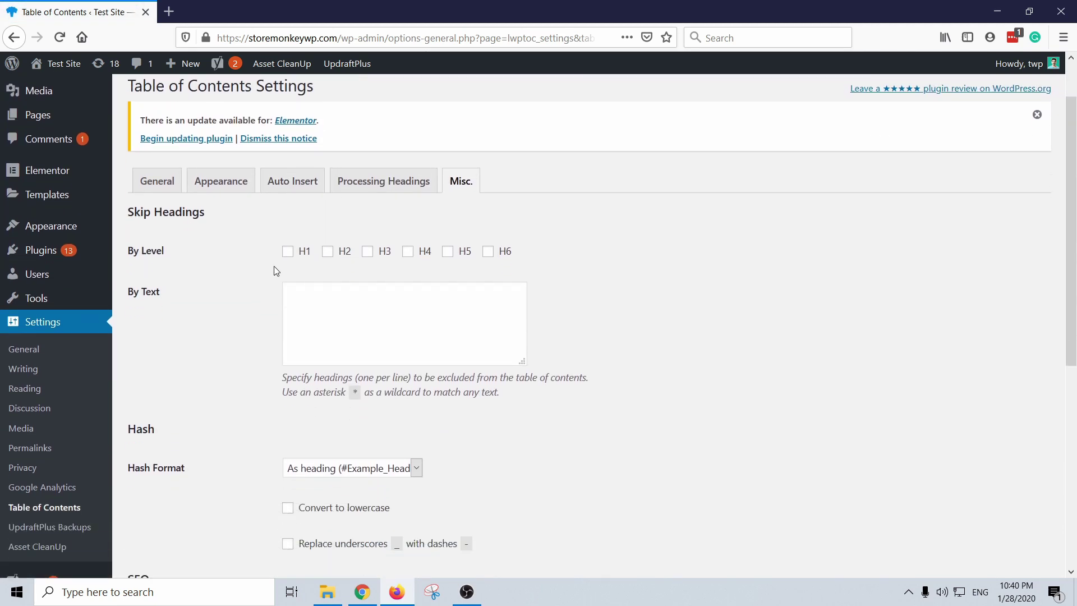
left_click(407, 238)
left_click(448, 238)
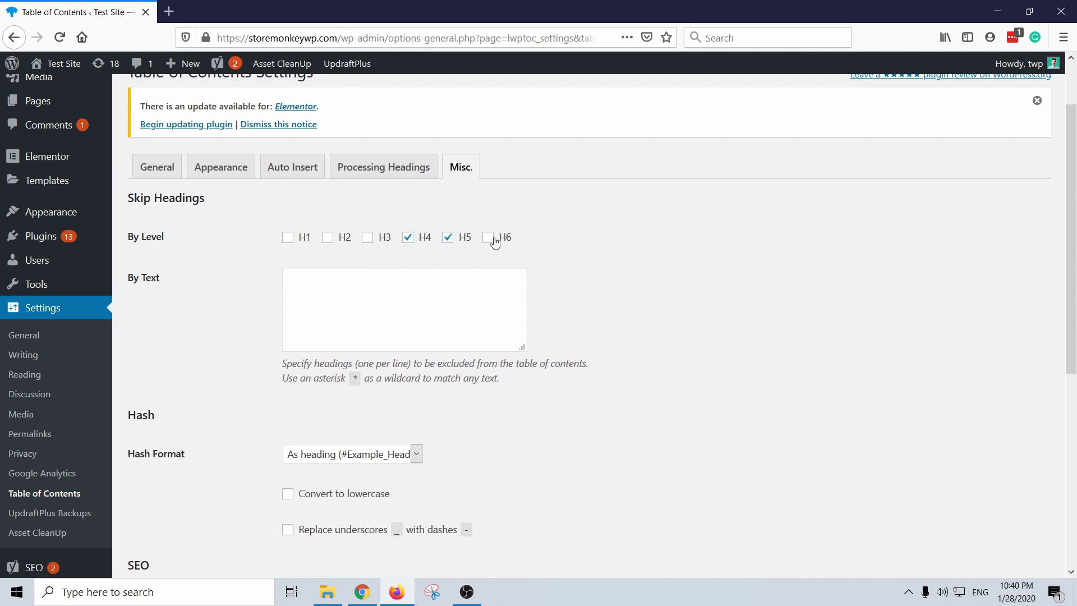
left_click(488, 238)
scroll(312, 218, "down", 2)
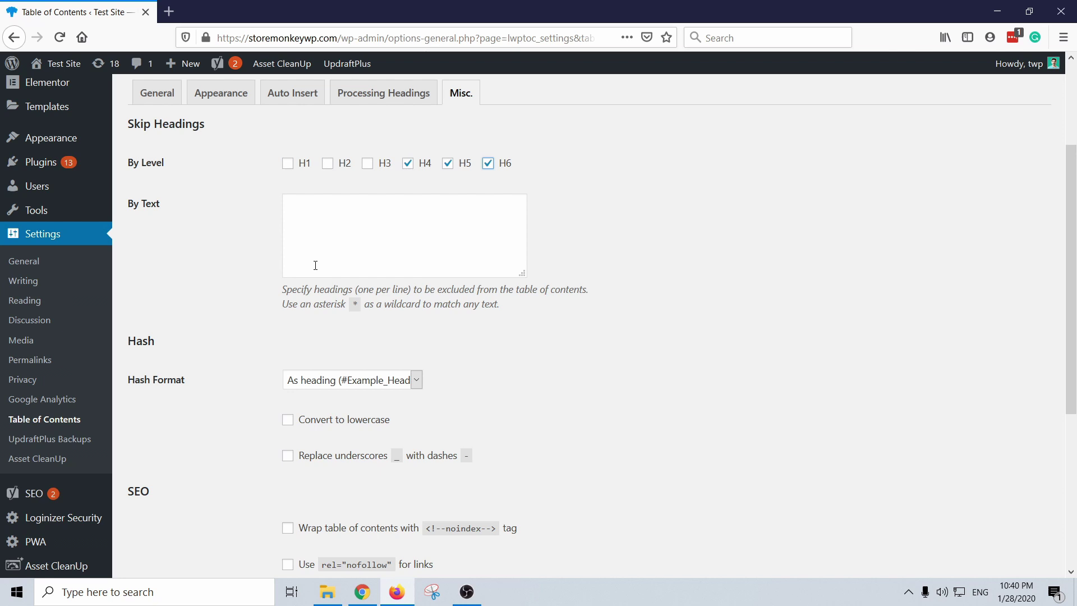
scroll(265, 216, "down", 4)
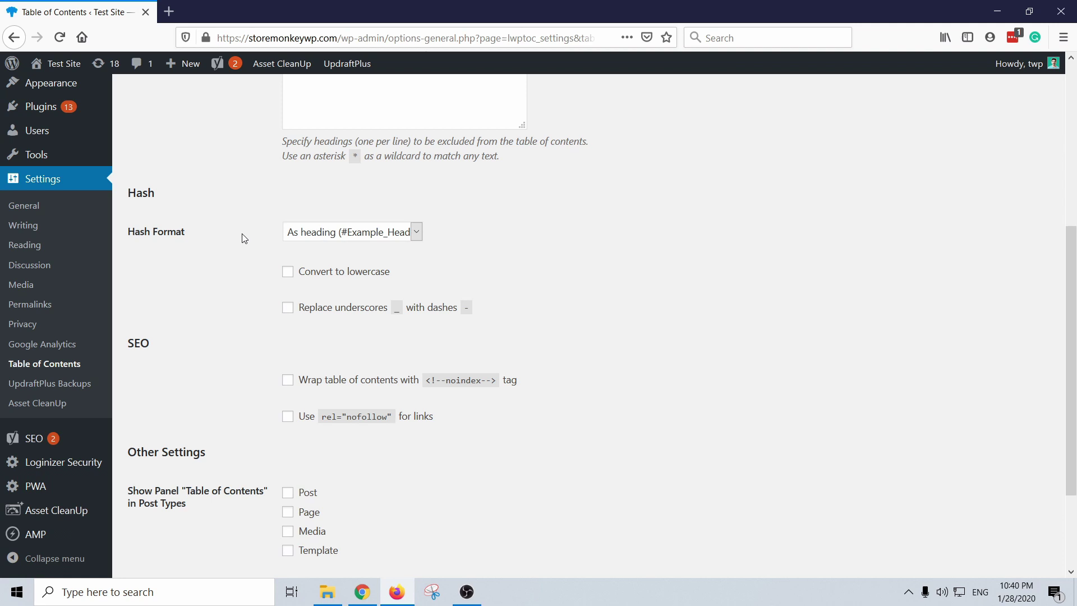
left_click(346, 235)
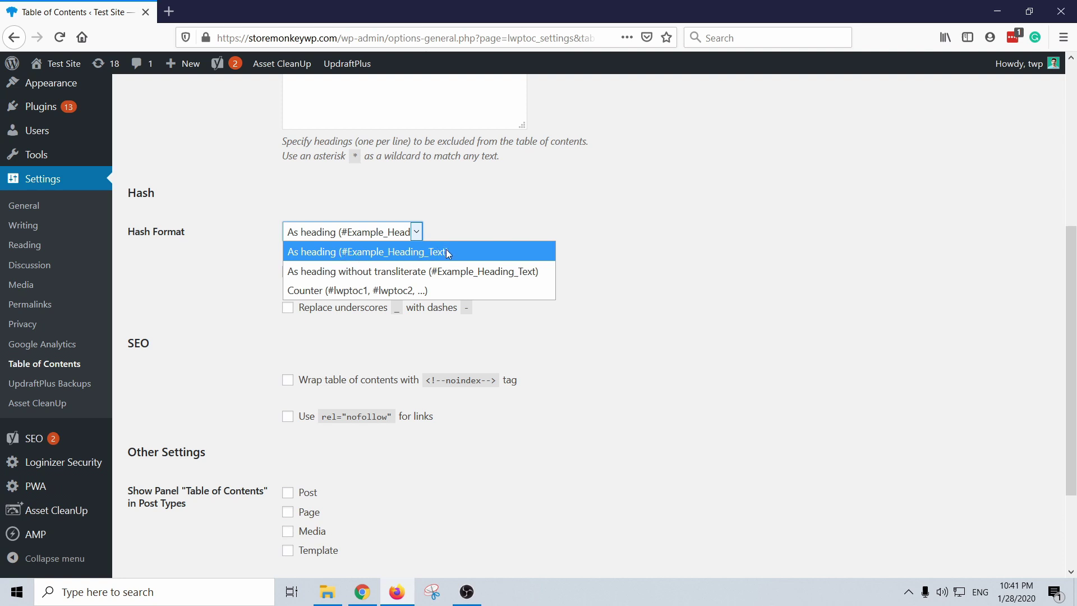
Step: Keep hash format unchanged, leave noindex and nofollow unticked, and save the Misc. settings
left_click(478, 225)
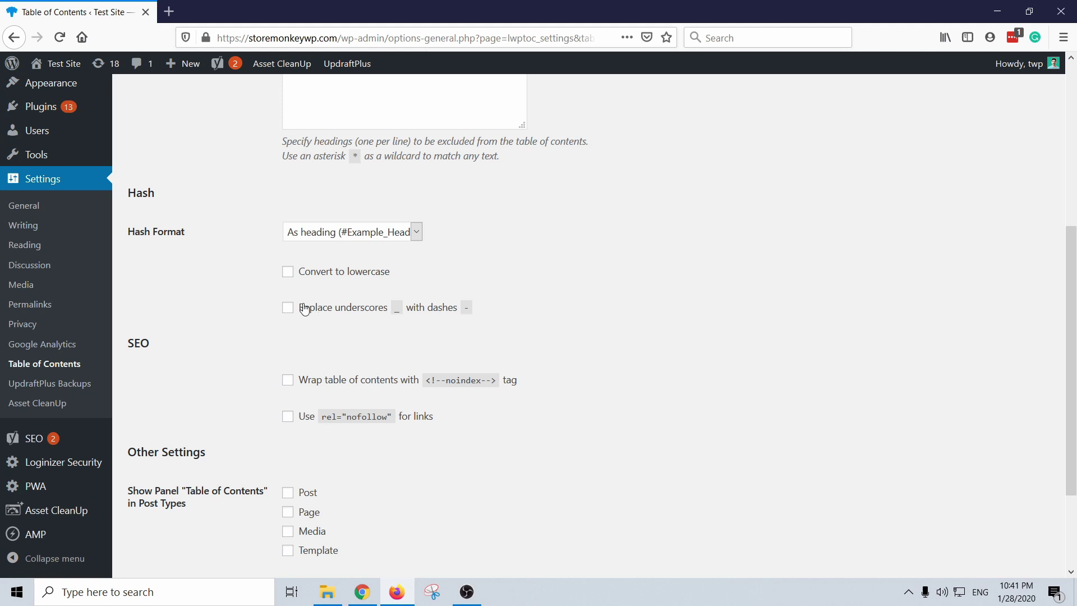
scroll(416, 266, "down", 2)
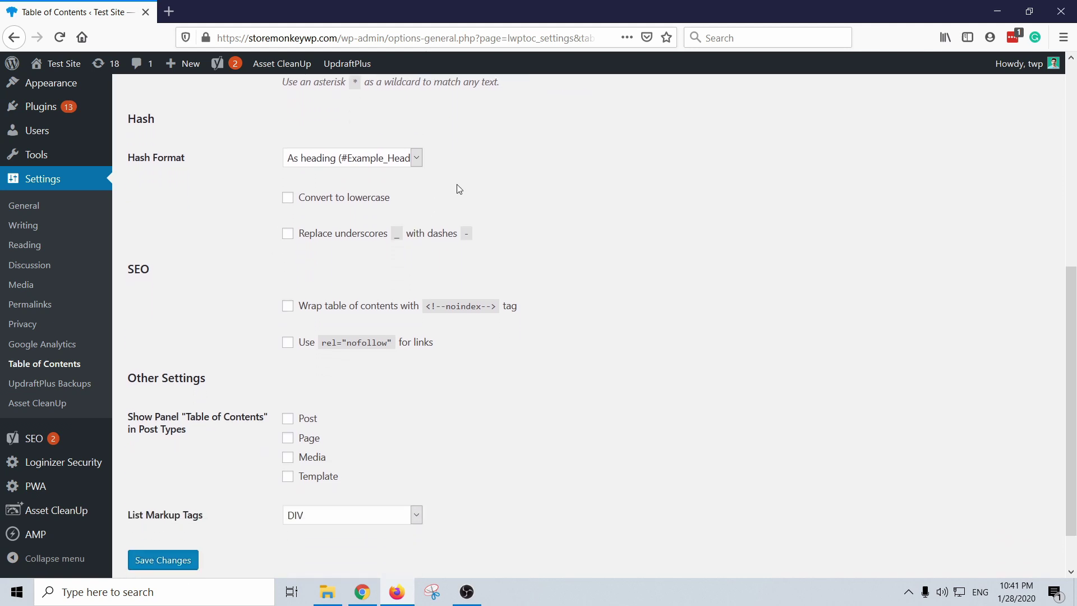
scroll(455, 187, "down", 1)
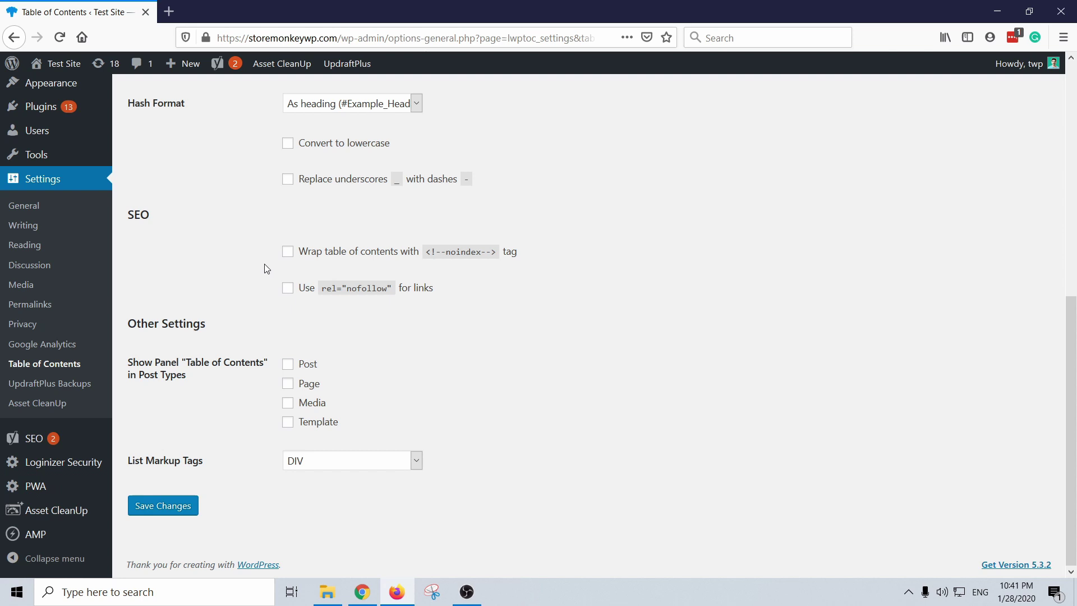
left_click(287, 252)
left_click(287, 288)
left_click(288, 289)
left_click(287, 251)
left_click(256, 216)
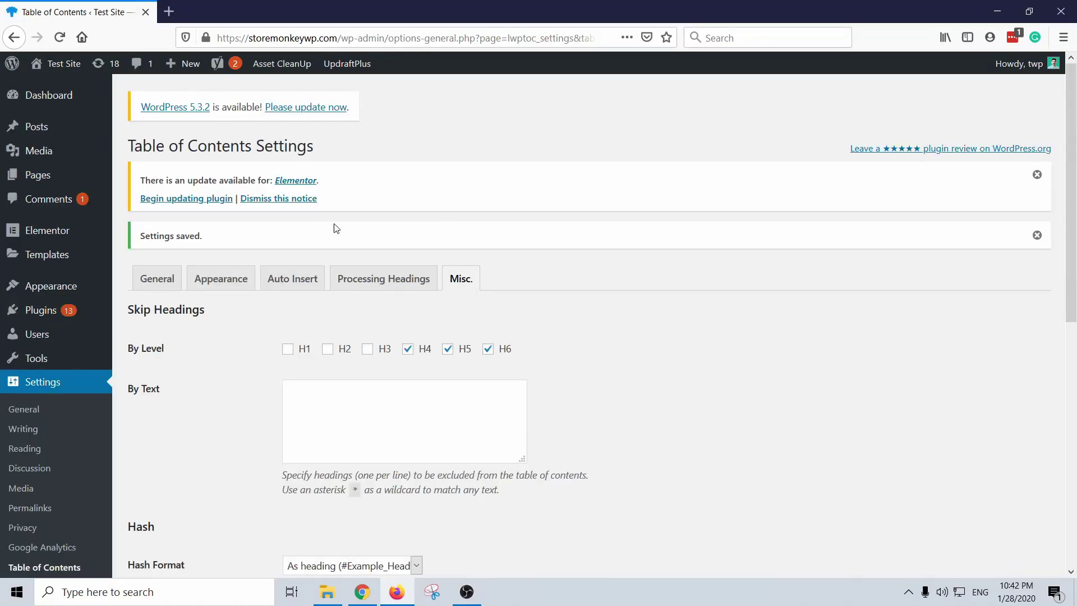
Step: Open the post '6 Productivity tools that every entrepreneur MUST have' from All Posts
mouse_move(61, 135)
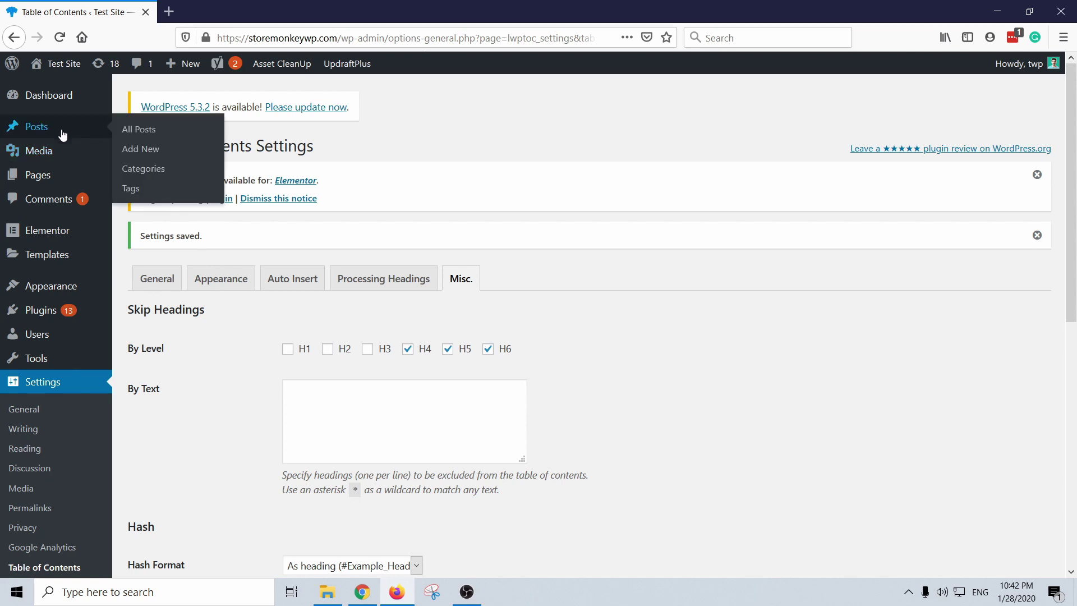
left_click(139, 129)
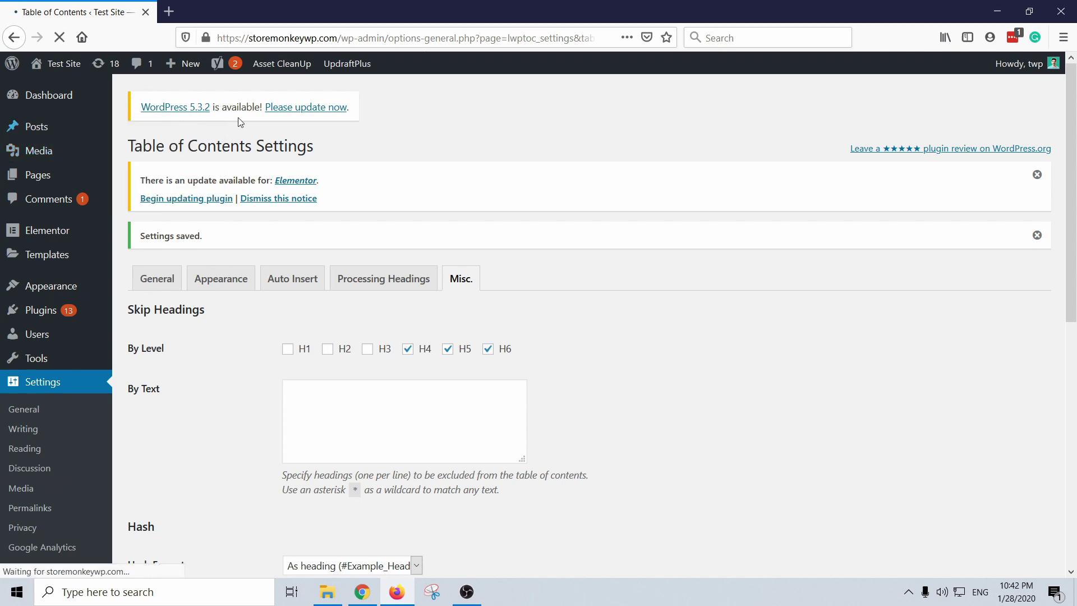
scroll(300, 267, "down", 2)
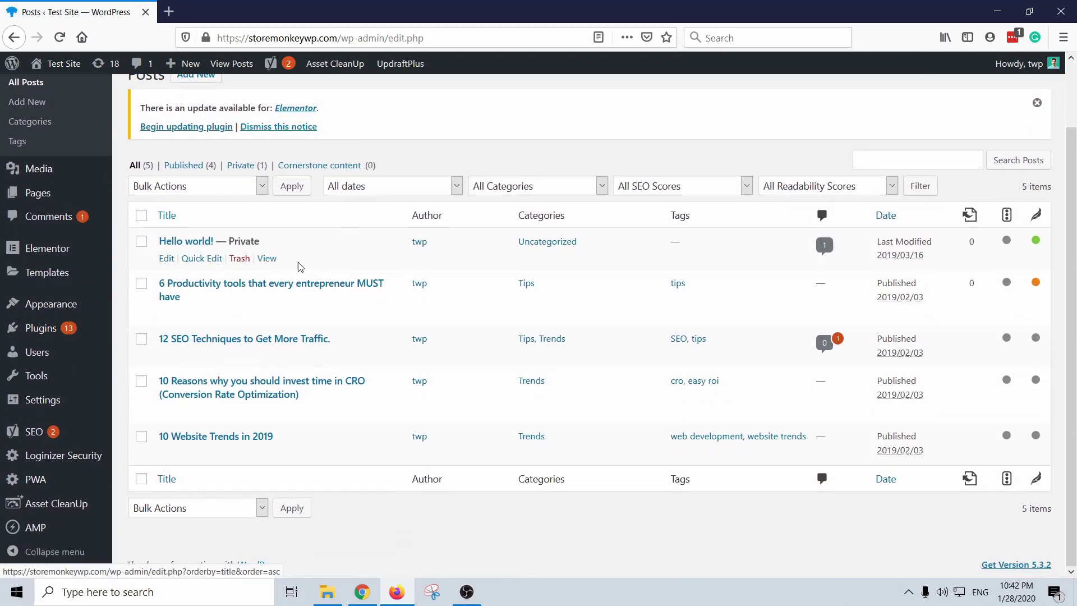
left_click(168, 315)
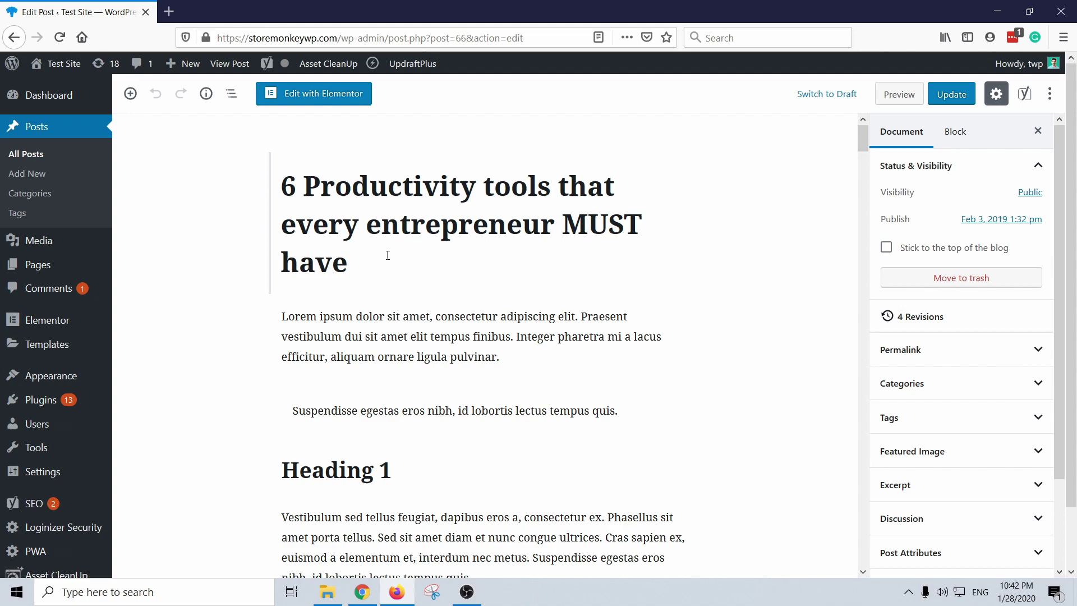
Step: Check the heading levels of Another heading, Sub heading and Another sub heading
scroll(375, 277, "down", 3)
scroll(374, 277, "down", 10)
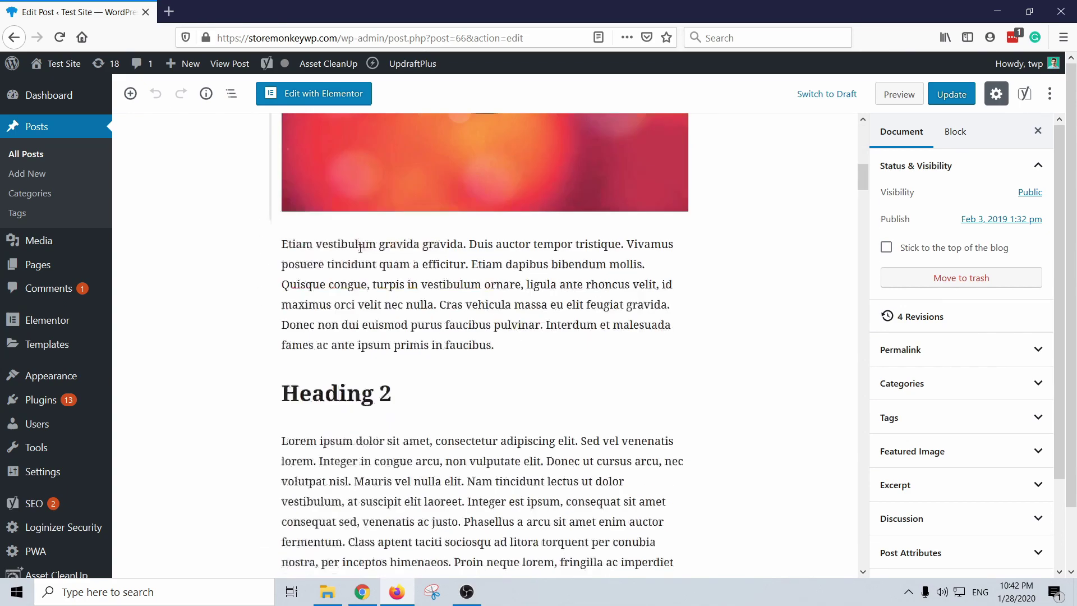
scroll(359, 242, "down", 5)
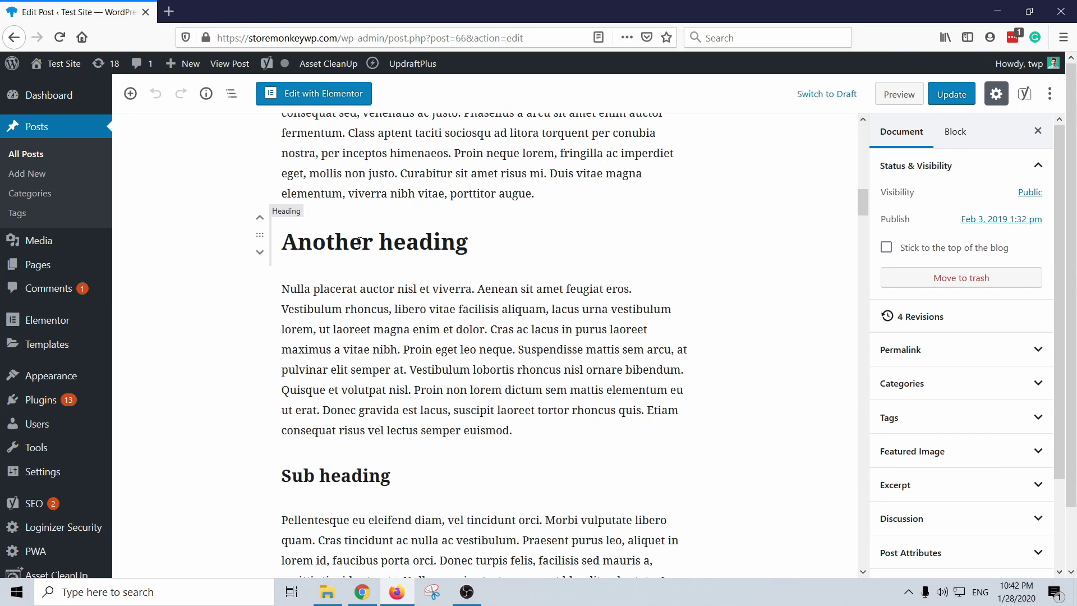
left_click(362, 243)
scroll(359, 200, "up", 5)
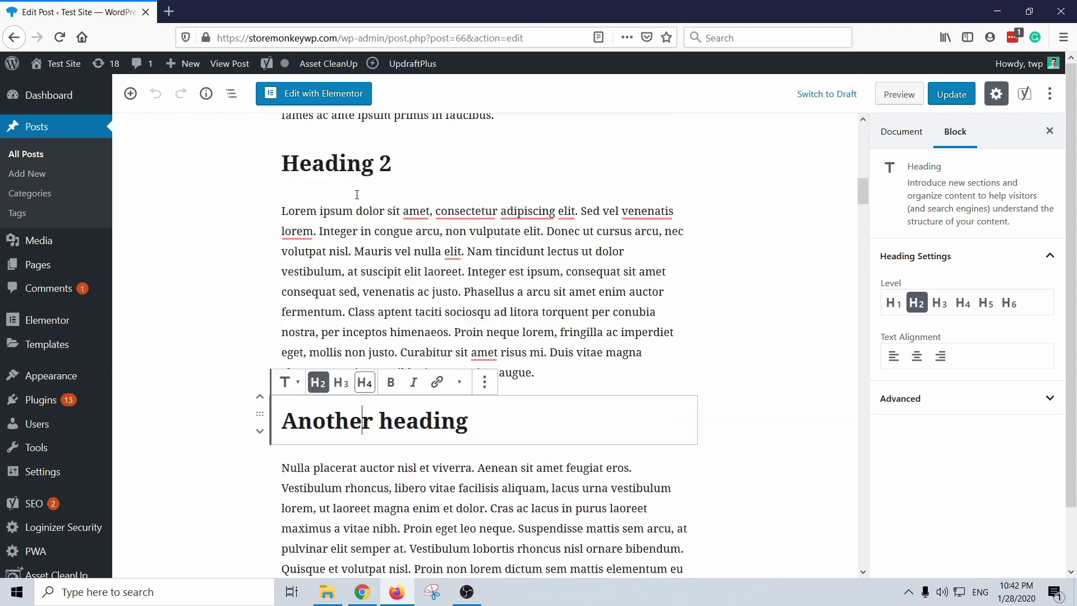
scroll(340, 272, "down", 9)
left_click(330, 253)
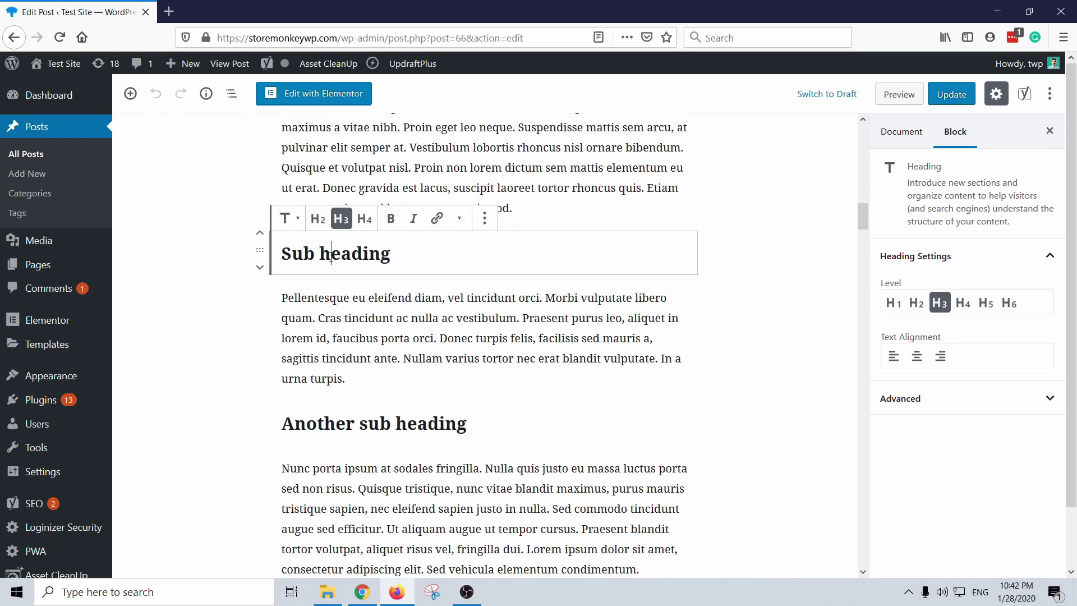
left_click(380, 421)
Step: Make 'Sub heading of a sub heading' an H4 heading, then deselect it
scroll(370, 393, "down", 5)
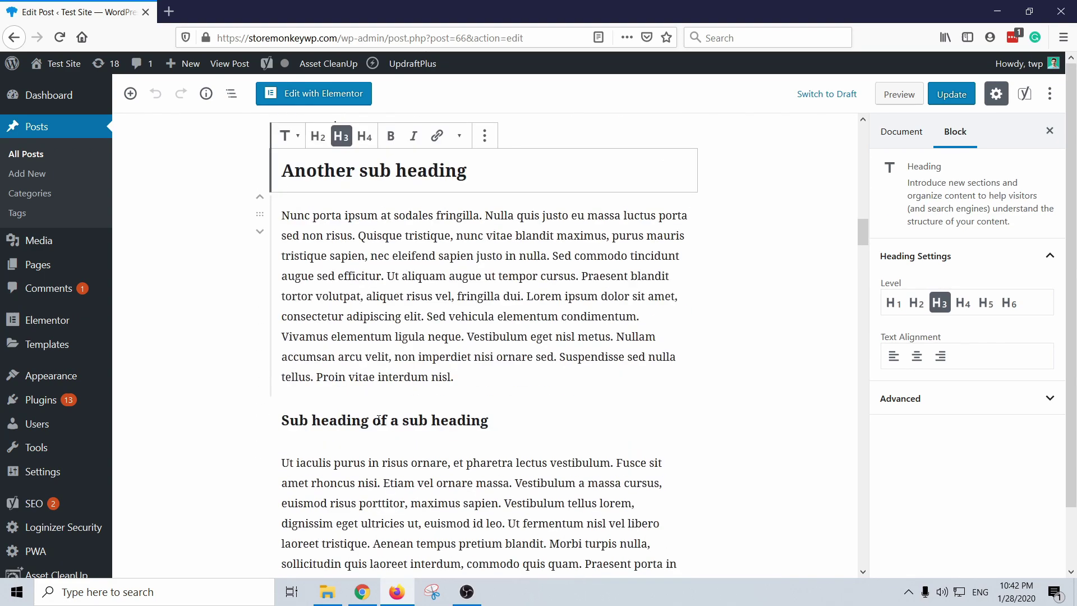
left_click(363, 375)
left_click(364, 344)
scroll(364, 344, "down", 4)
left_click(228, 235)
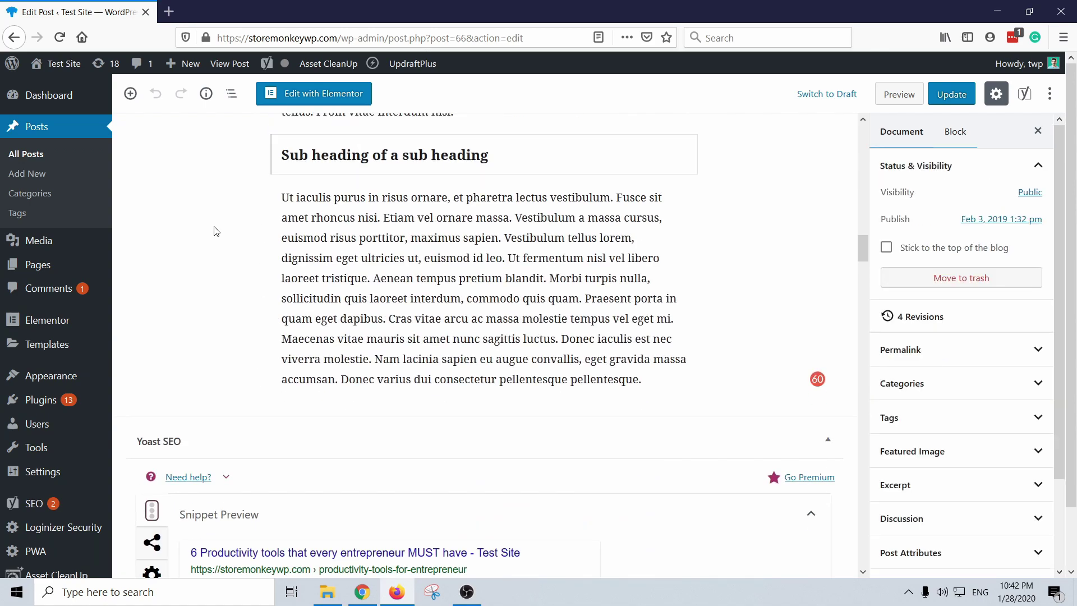
scroll(222, 240, "up", 12)
scroll(223, 239, "up", 10)
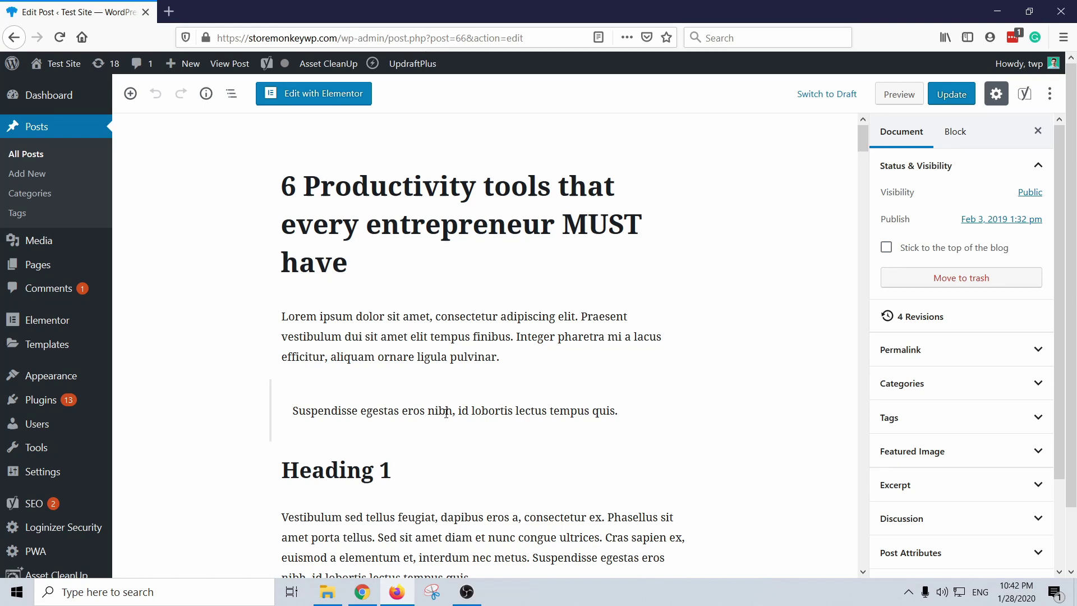
scroll(452, 435, "down", 3)
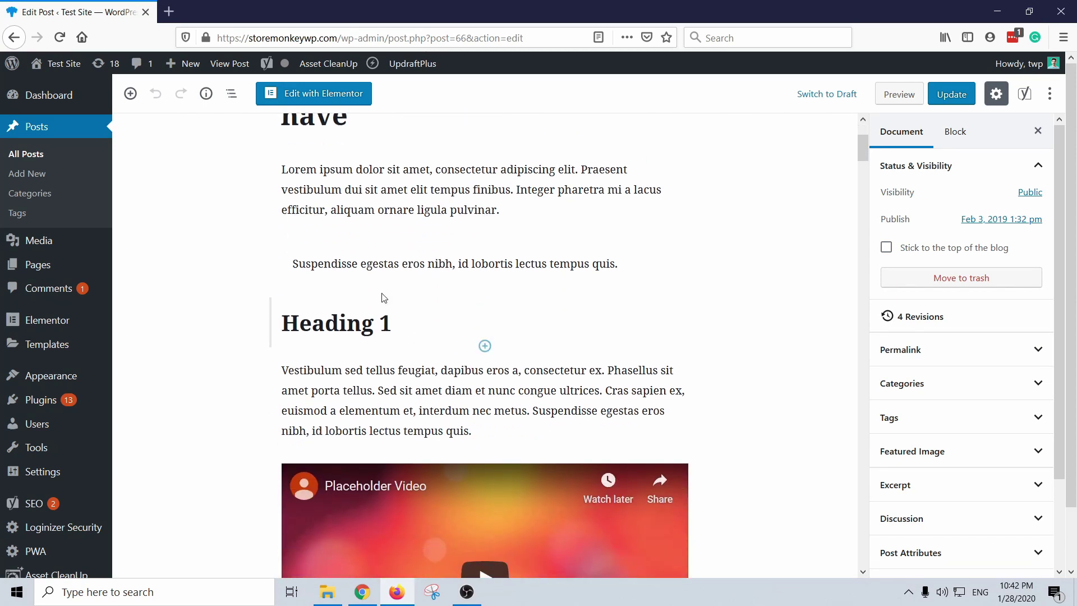
Step: Insert a Table of Contents block above Heading 1 via the 'table' inserter search
left_click(486, 292)
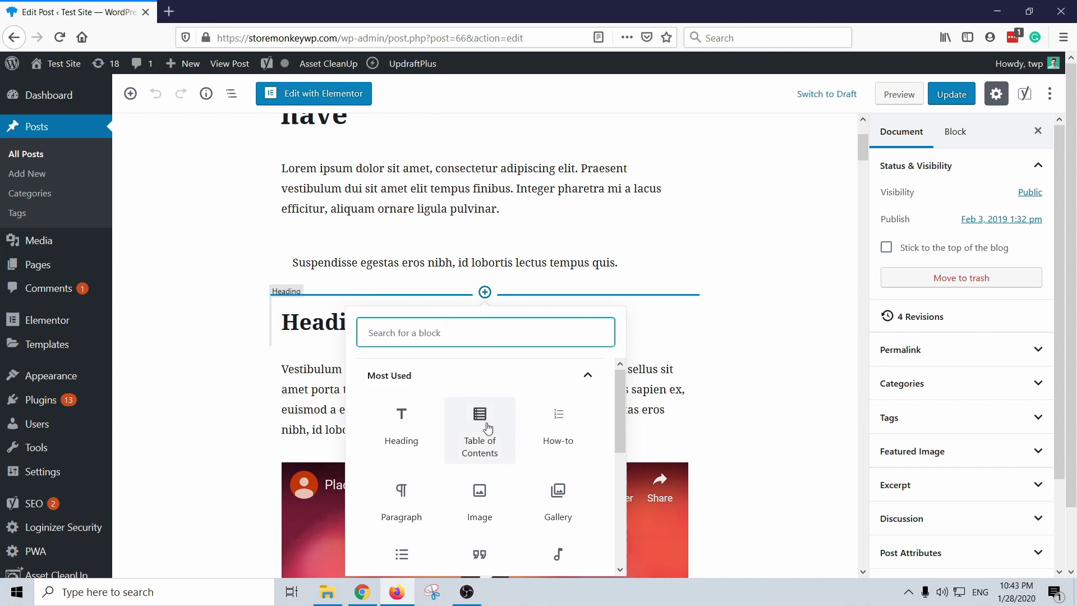
scroll(488, 441, "down", 3)
scroll(476, 449, "up", 3)
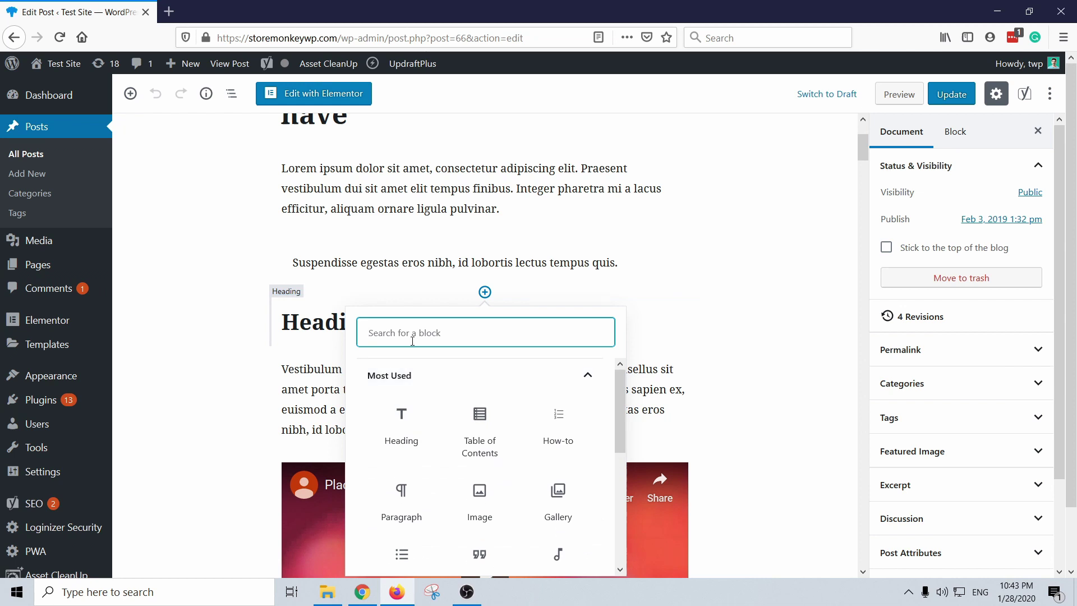
type("table")
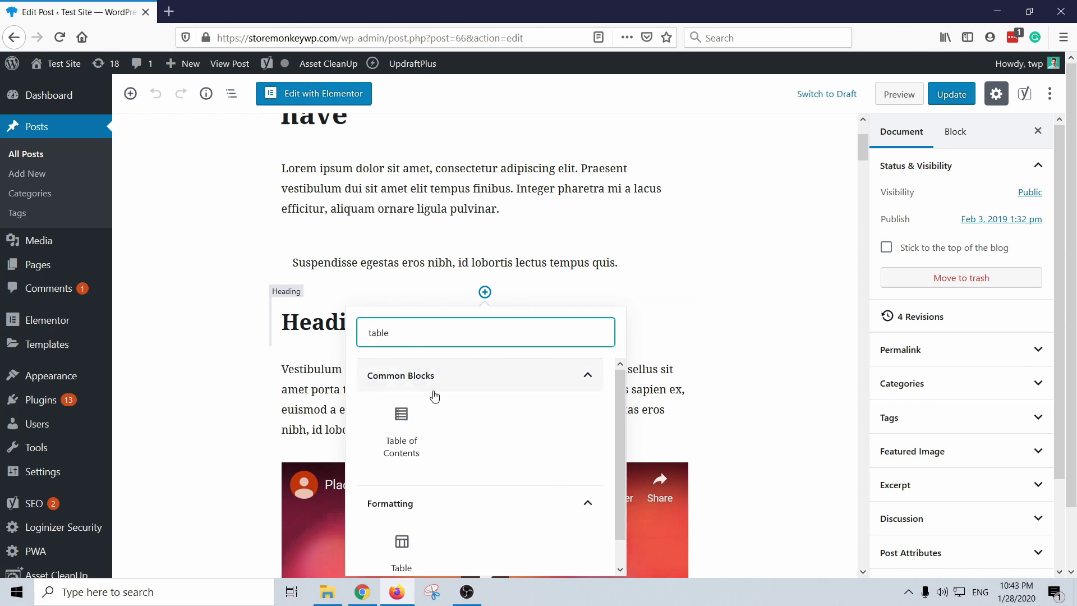
left_click(406, 430)
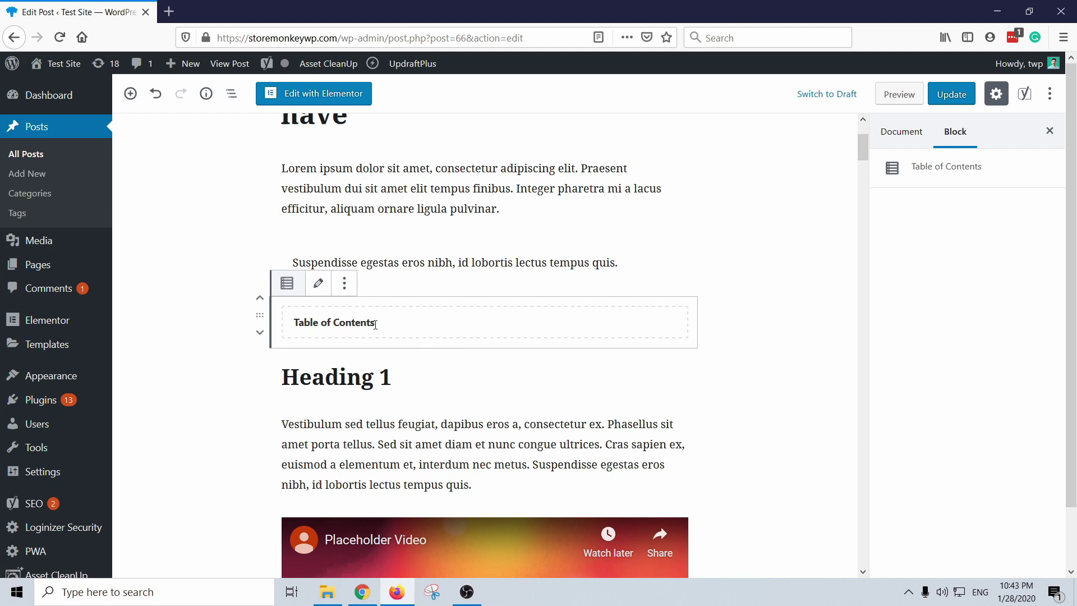
Step: Update the post and bring up the Preview link's menu to open it in a new tab
left_click(944, 95)
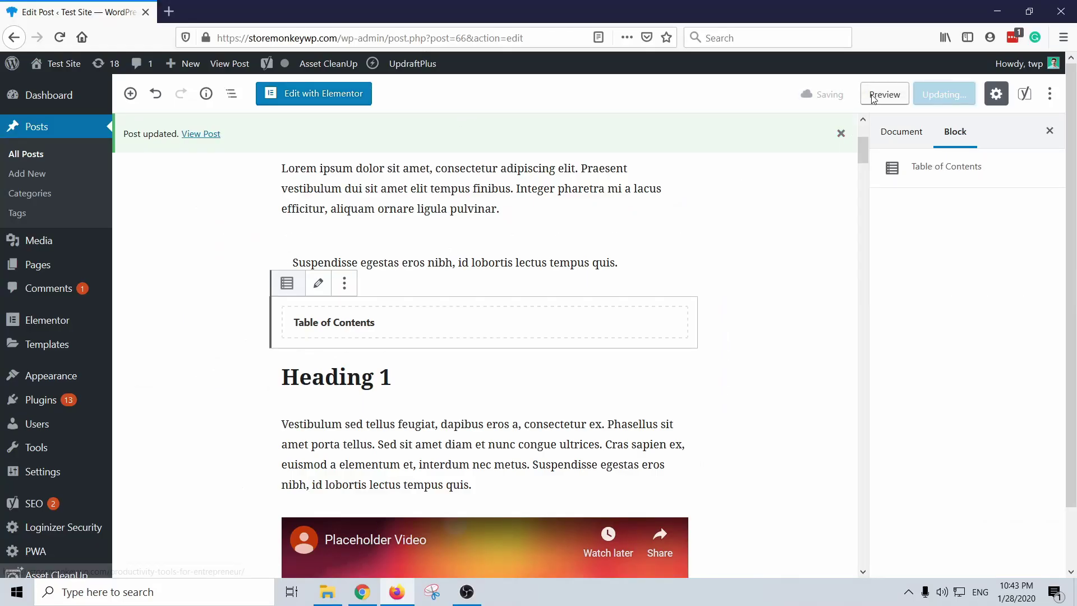
right_click(874, 97)
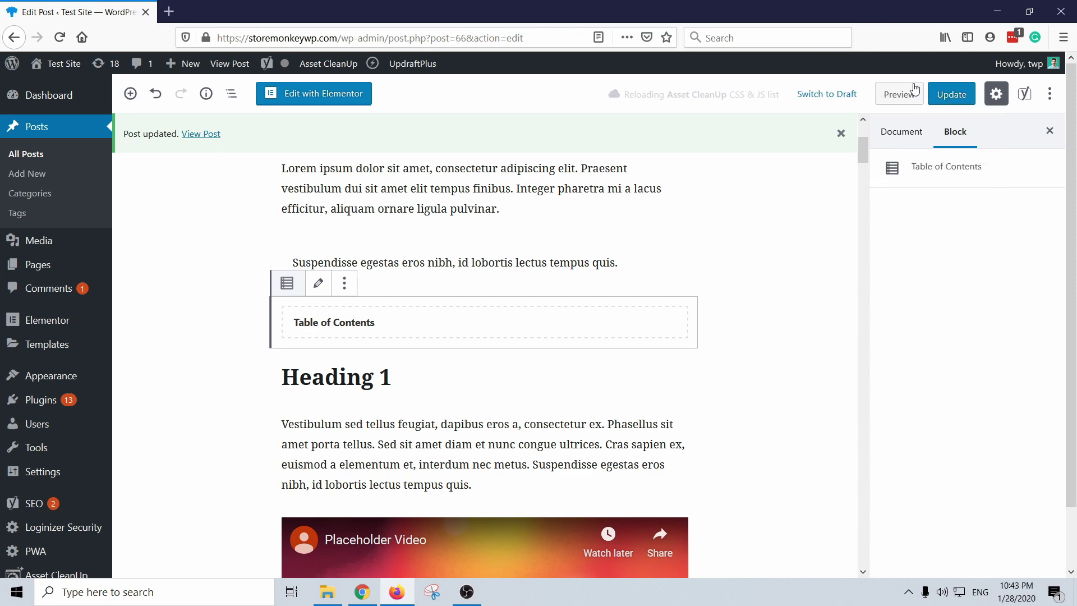
Step: In the preview, follow the TOC link '3 Another heading' and check where it lands
scroll(337, 210, "down", 5)
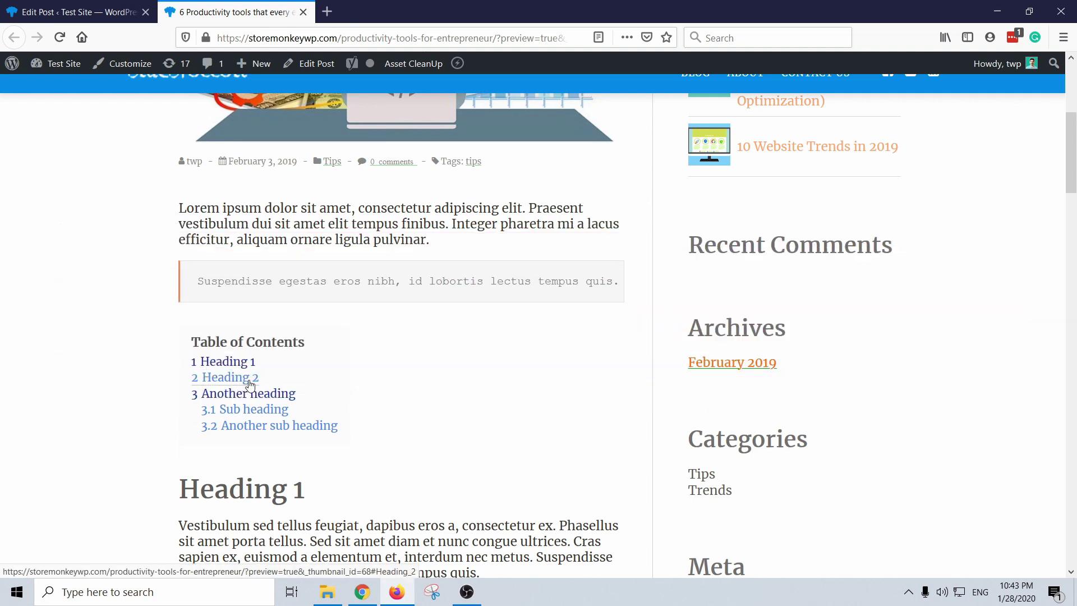
left_click(242, 396)
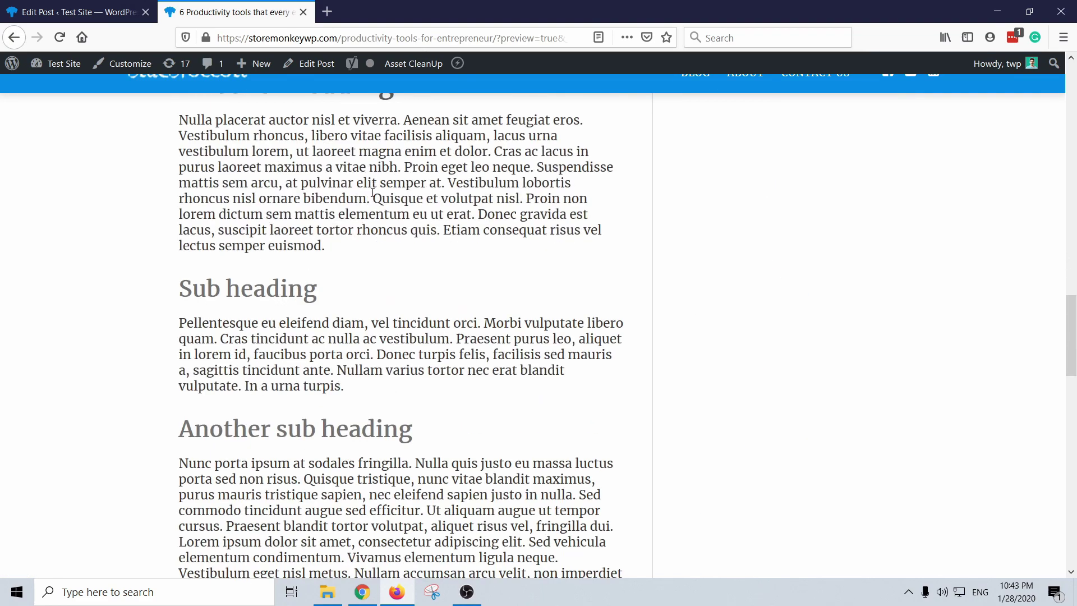
scroll(352, 200, "up", 1)
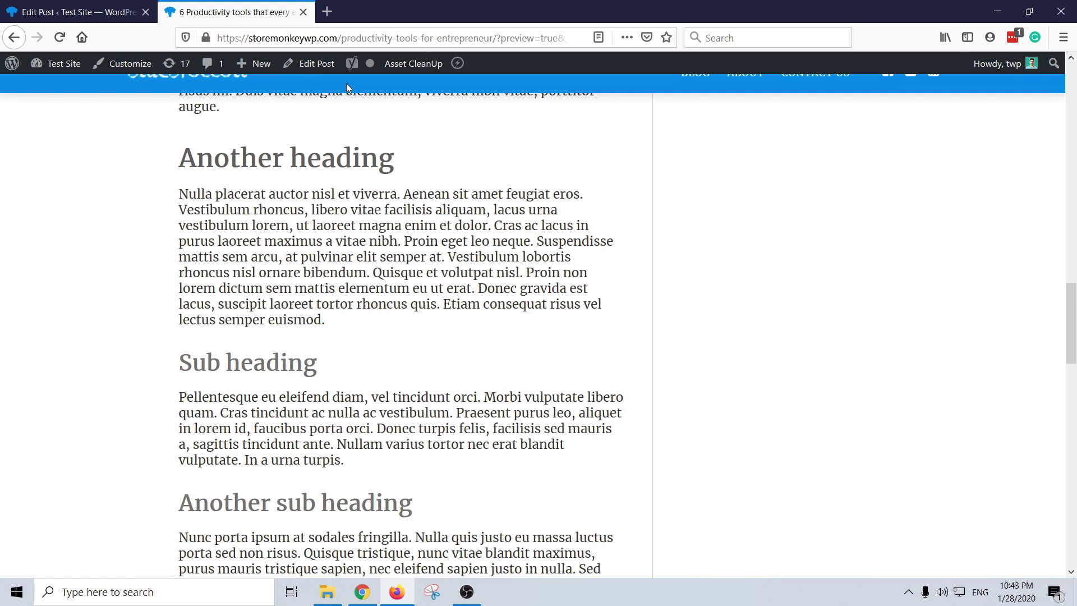
left_click_drag(292, 197, 297, 209)
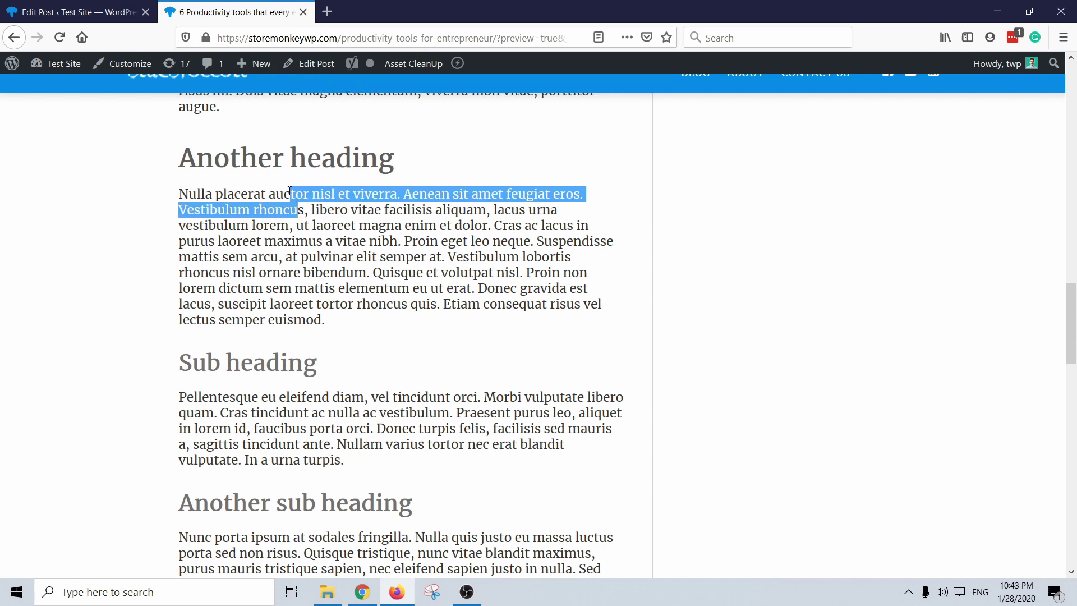
scroll(303, 205, "down", 1)
left_click(321, 114)
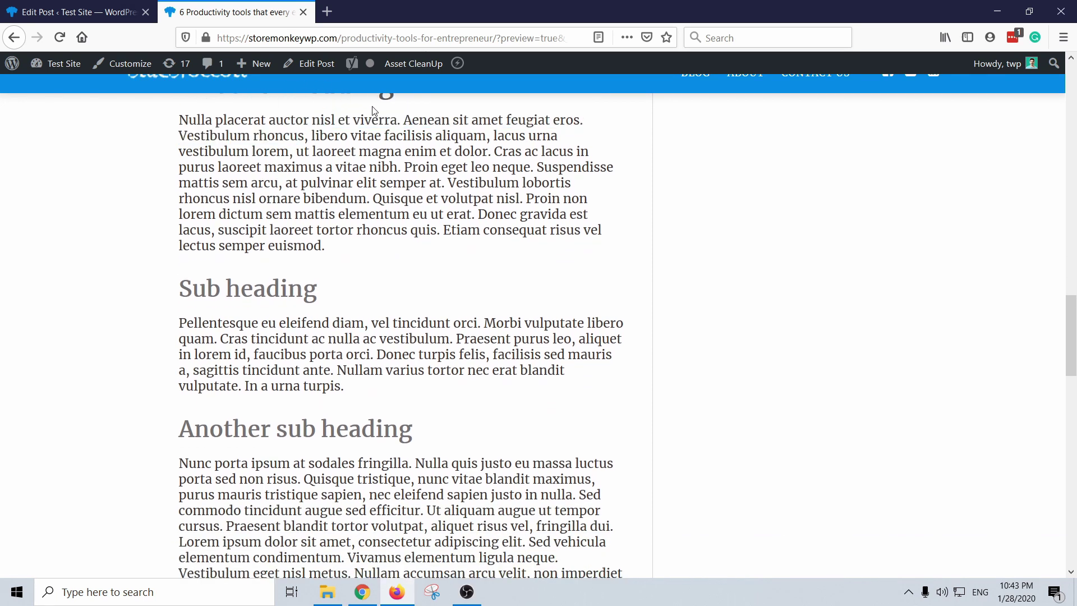
scroll(353, 112, "up", 1)
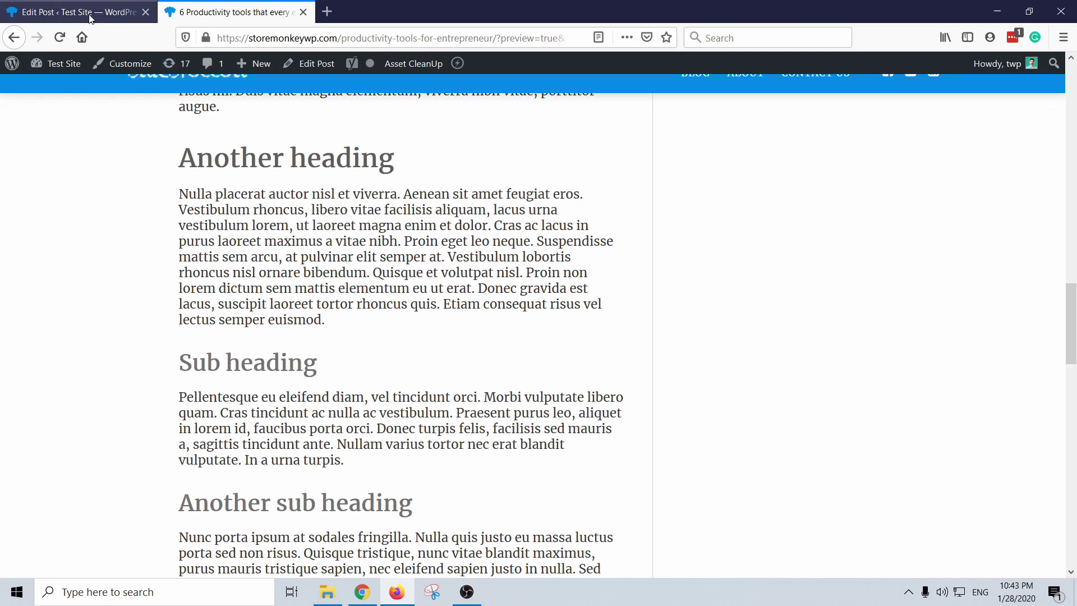
Step: Open Settings > Table of Contents in a new tab and bring it to the front
left_click(91, 16)
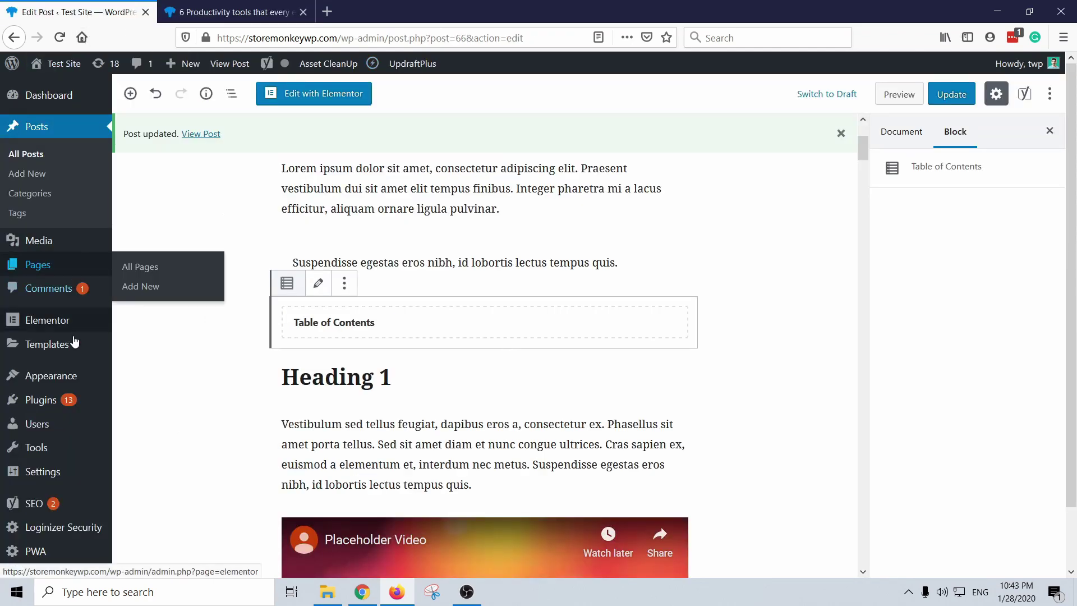
mouse_move(52, 474)
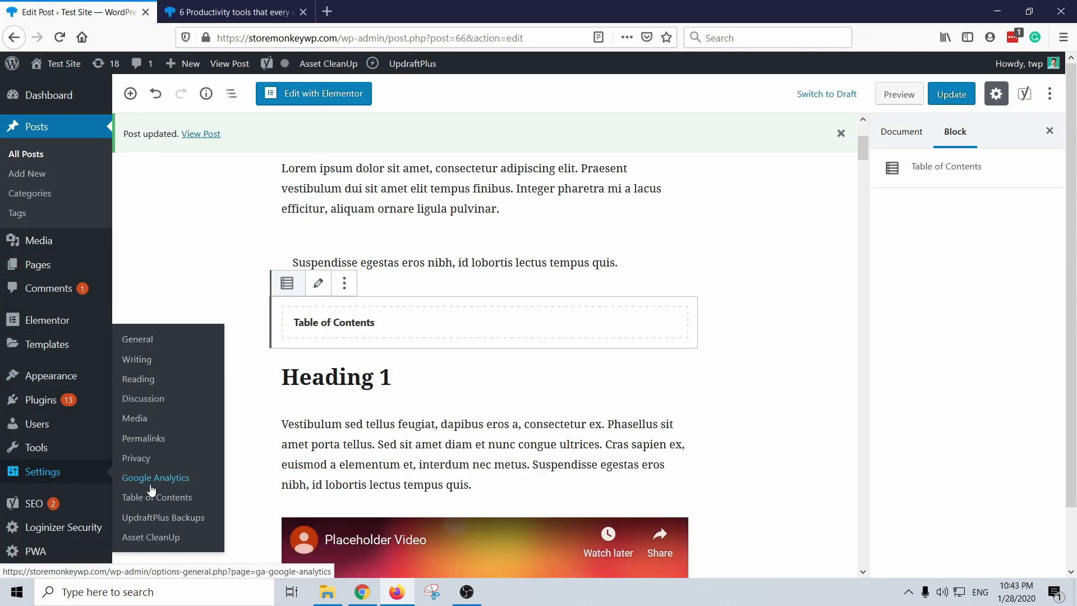
right_click(163, 498)
left_click(206, 336)
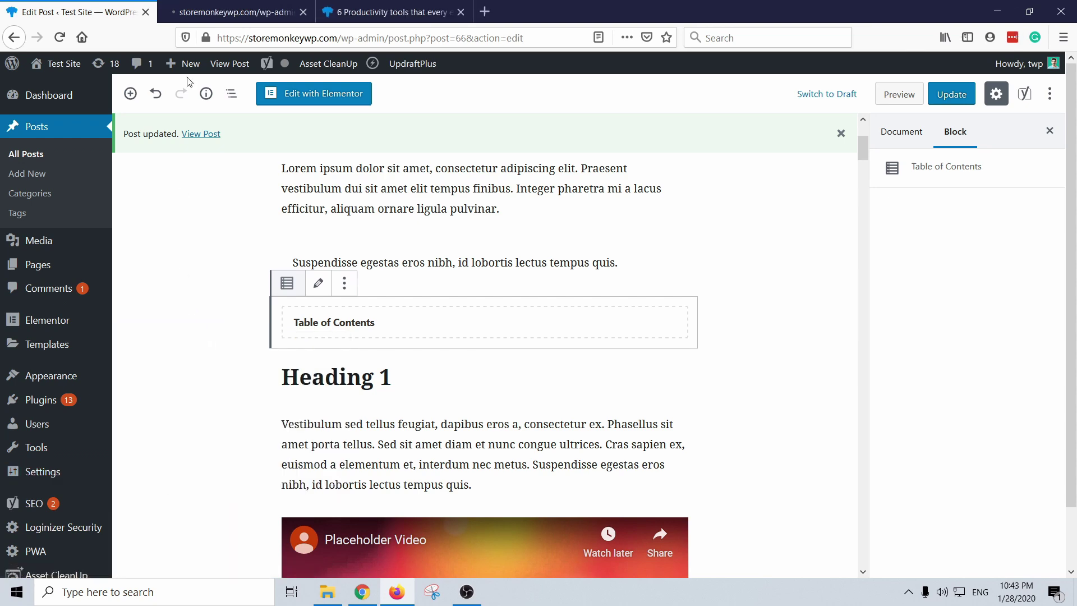
left_click_drag(236, 12, 73, 11)
left_click(302, 199)
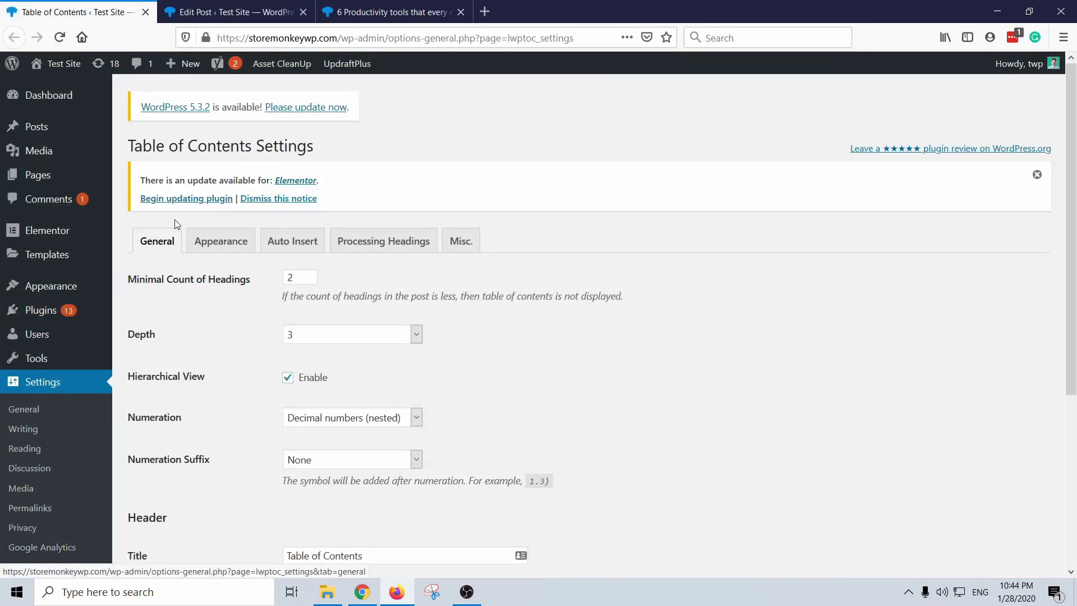
Step: Set Scroll Offset Top to 70 and save the settings
scroll(191, 224, "down", 4)
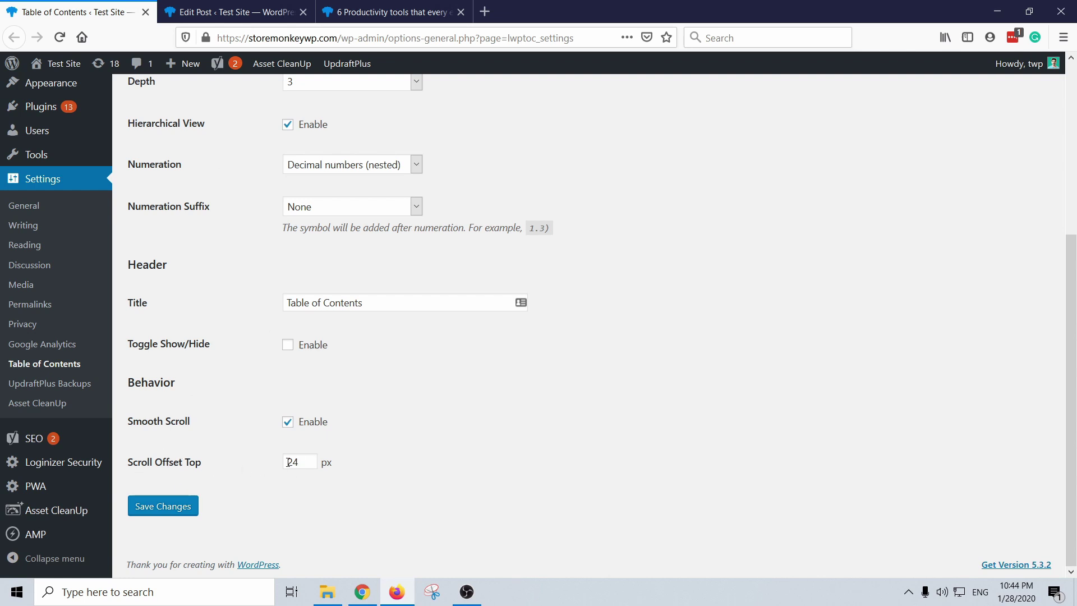
left_click_drag(310, 461, 267, 457)
type("70")
left_click(185, 510)
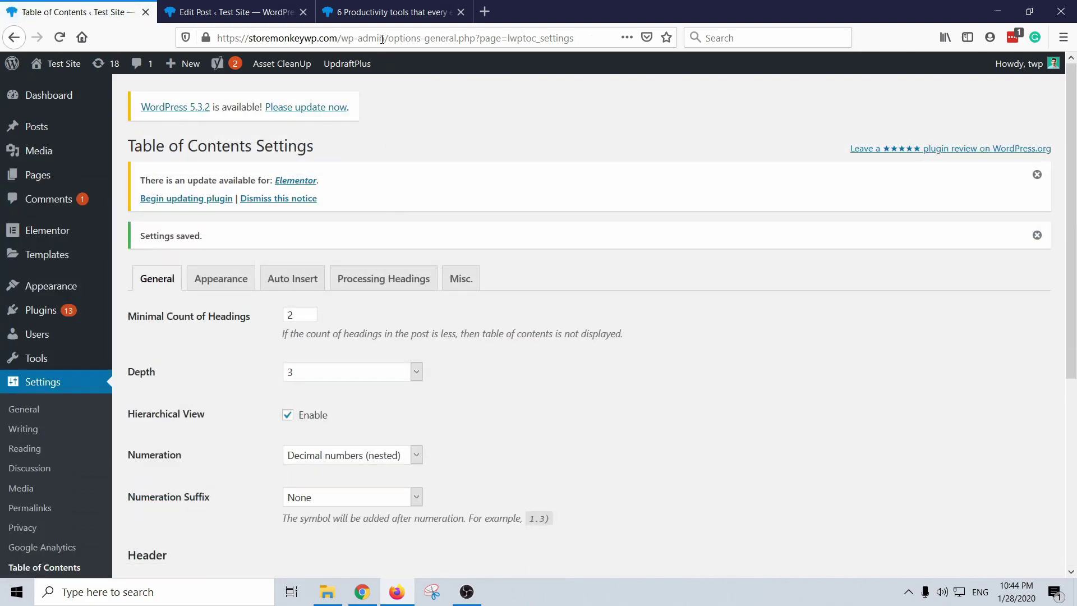
Step: Reload the preview and retest the jump to Another heading with the new 70 px offset
left_click(370, 13)
scroll(282, 137, "up", 20)
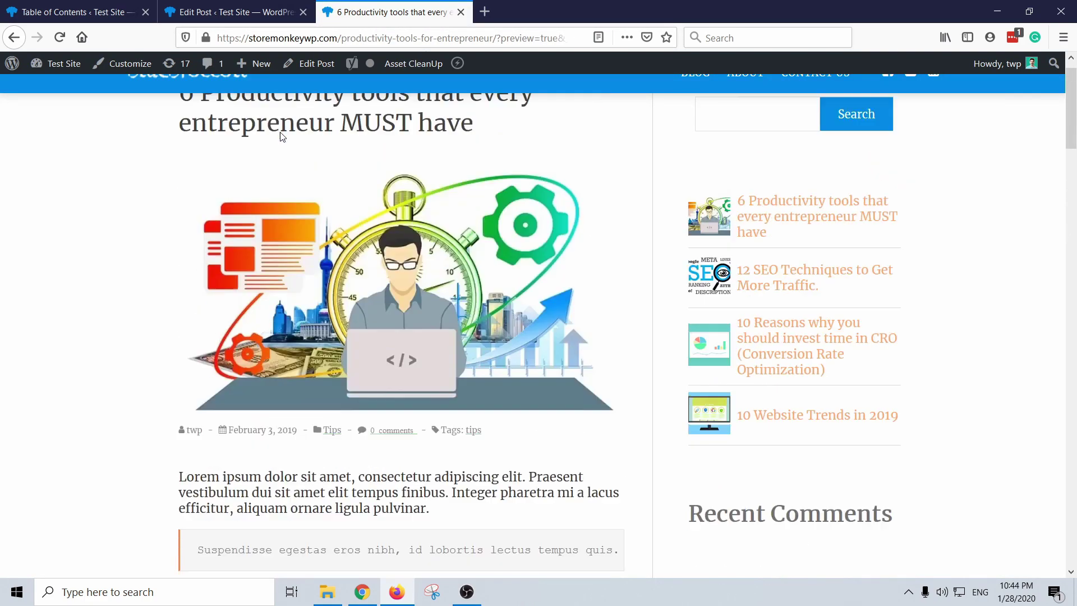
left_click(58, 37)
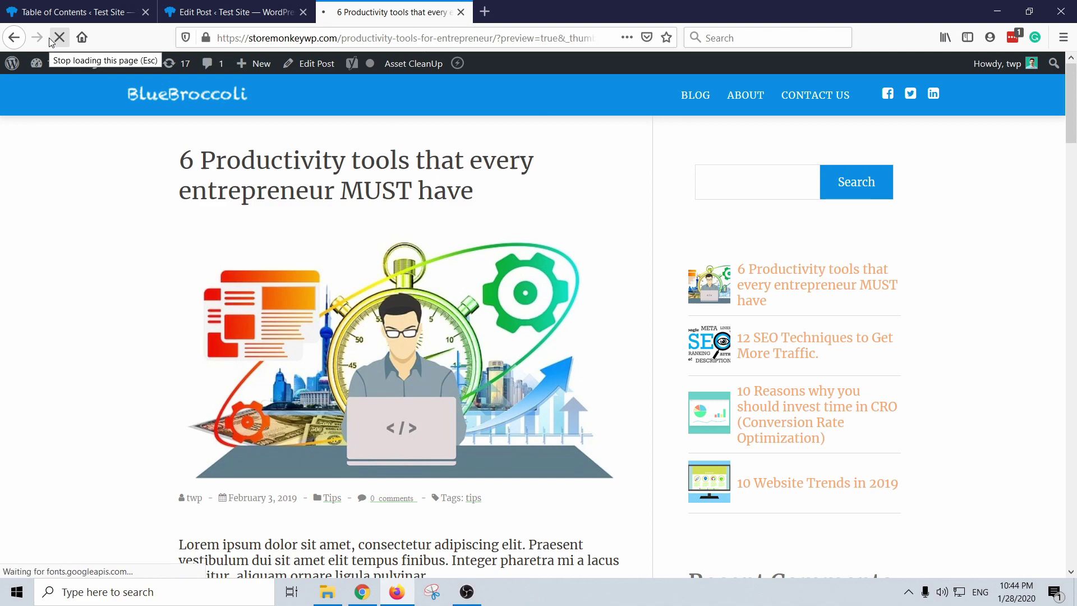
scroll(240, 132, "down", 7)
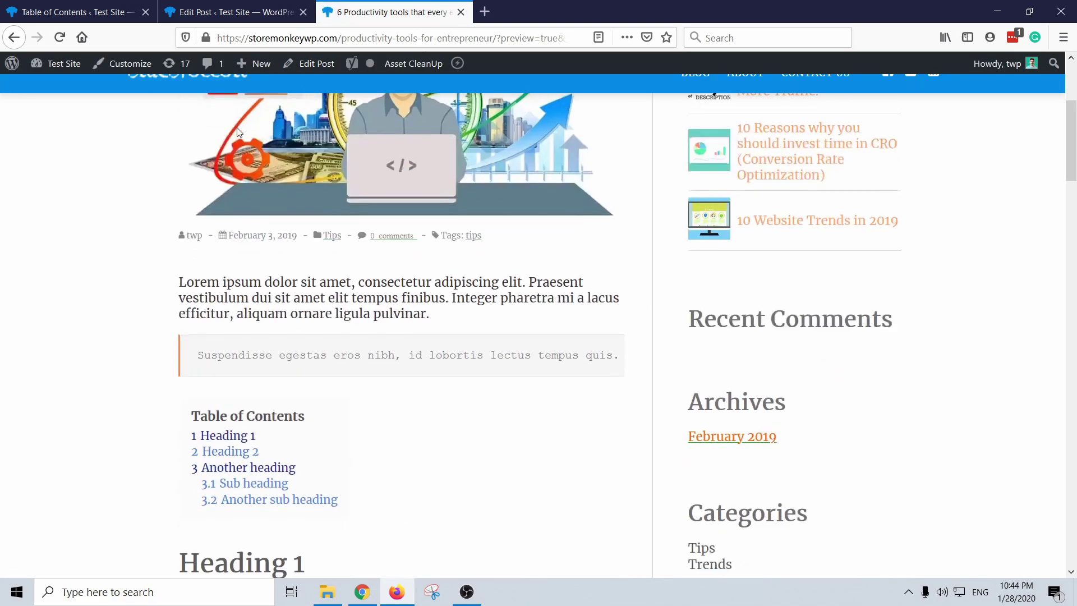
left_click(241, 320)
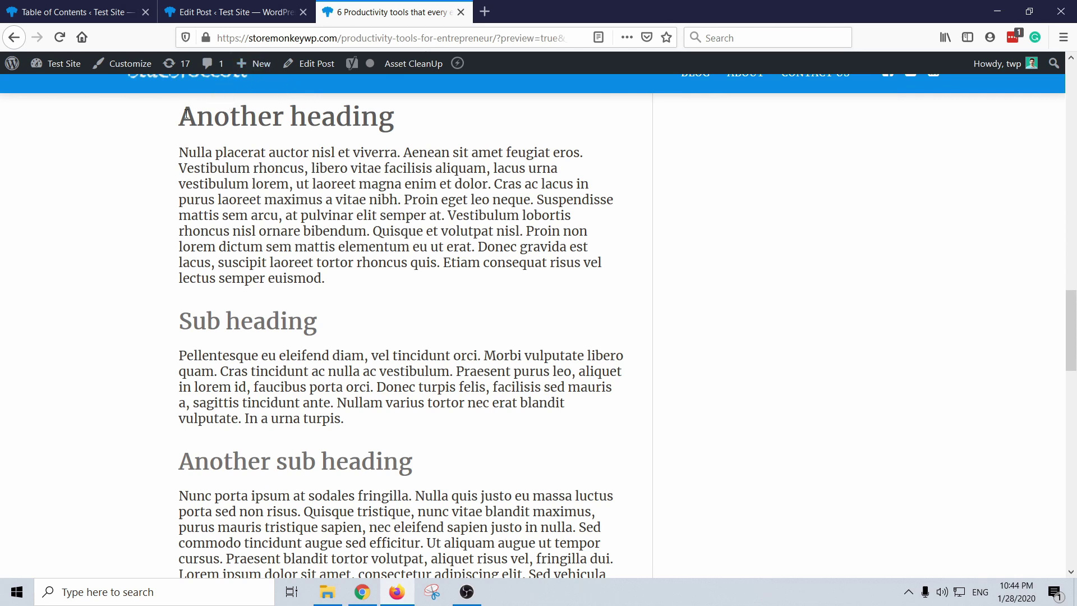
left_click_drag(179, 114, 409, 120)
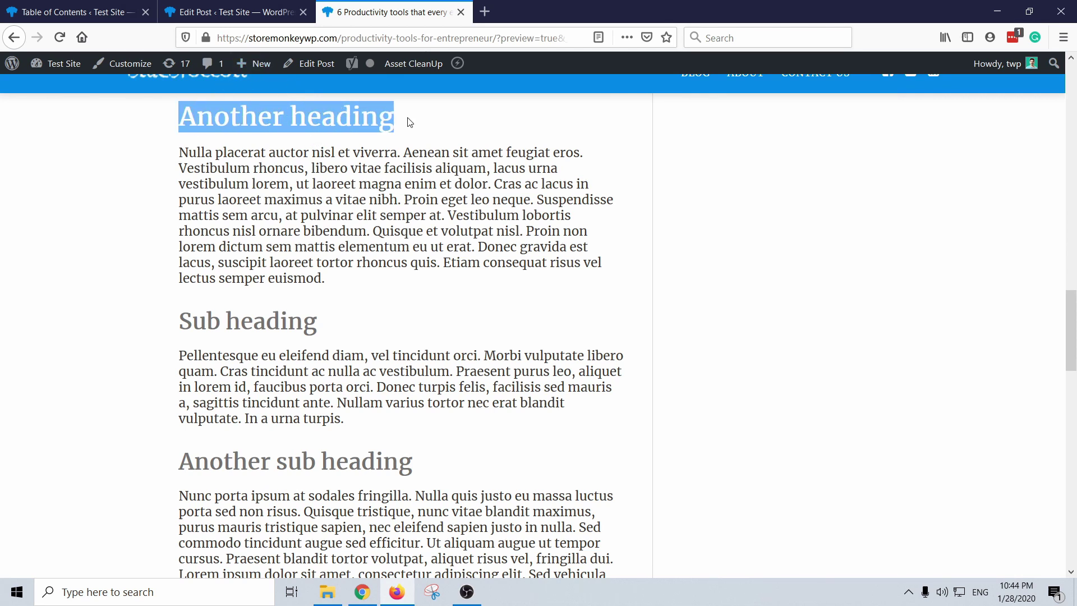
left_click_drag(351, 147, 352, 118)
left_click(242, 102)
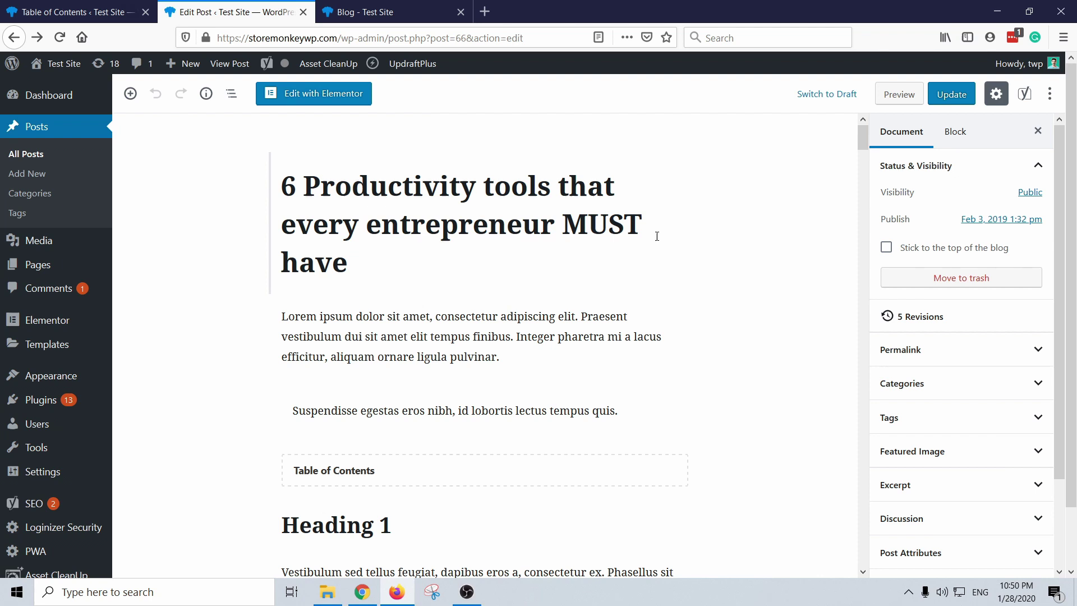
Step: Customize the post's Table of Contents block to override Depth with 4 and save it
scroll(431, 270, "down", 2)
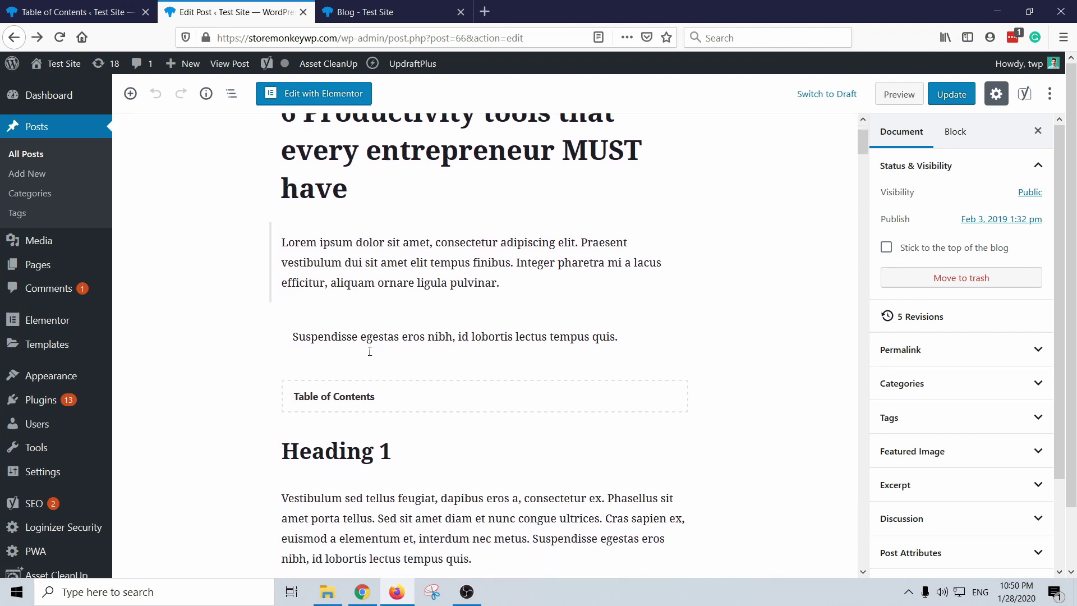
left_click(391, 399)
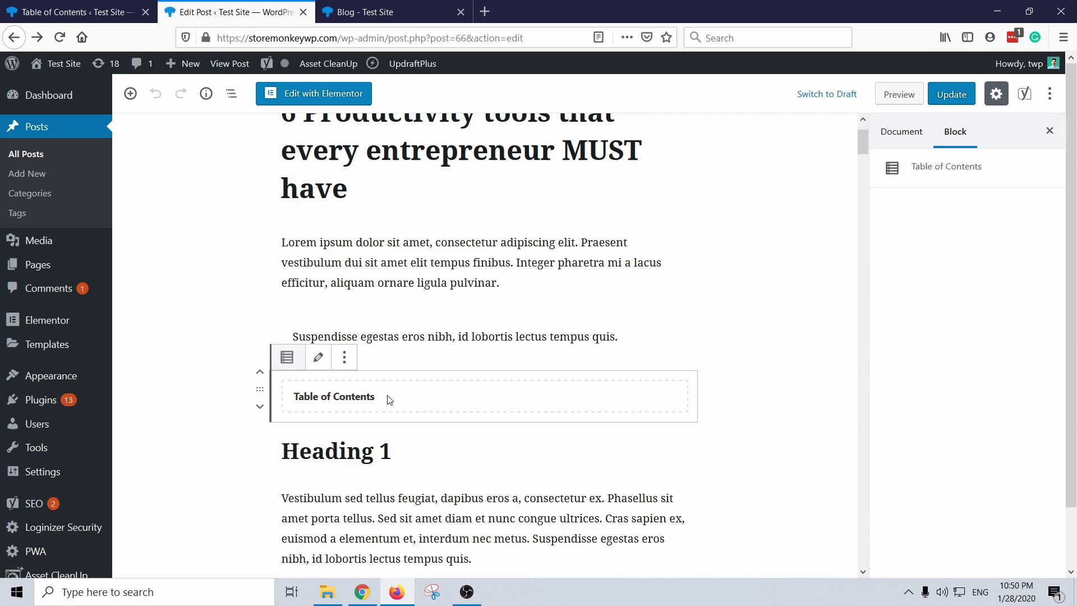
left_click(319, 358)
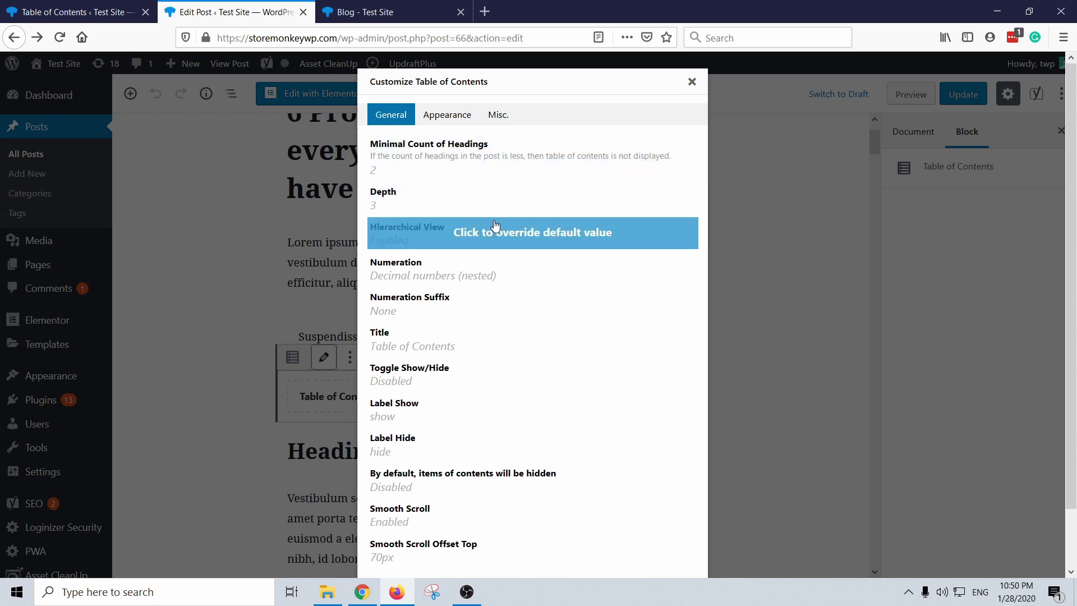
left_click(465, 206)
left_click(410, 214)
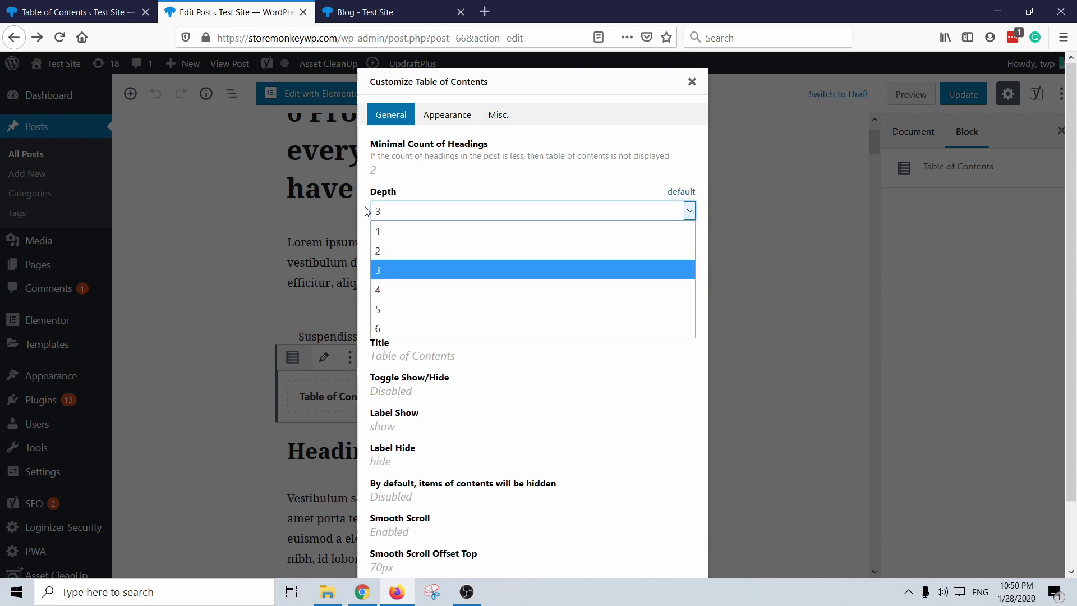
scroll(390, 287, "down", 1)
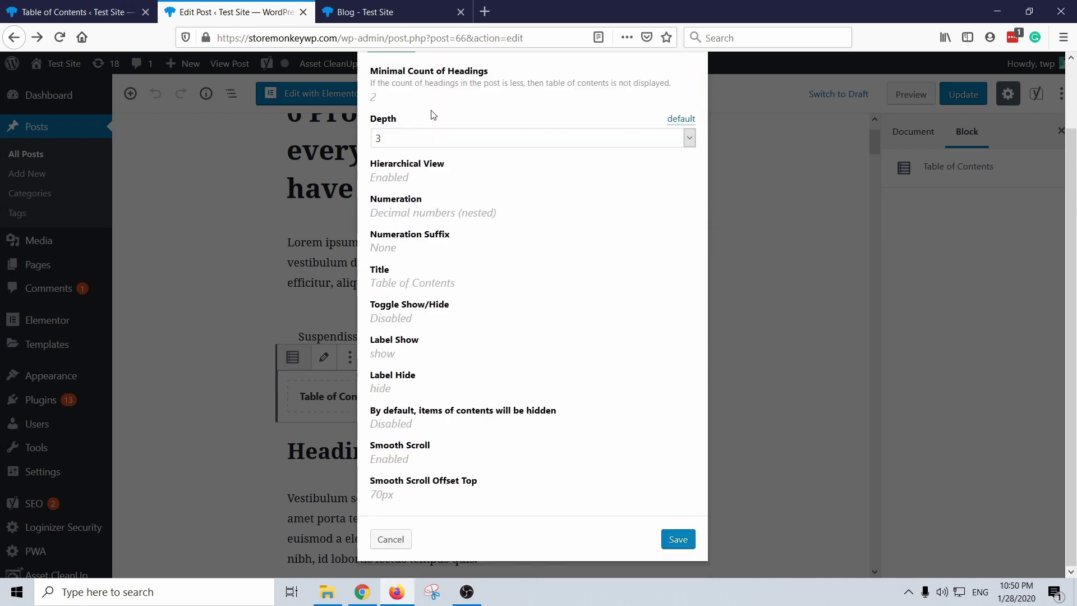
left_click(426, 138)
left_click(414, 217)
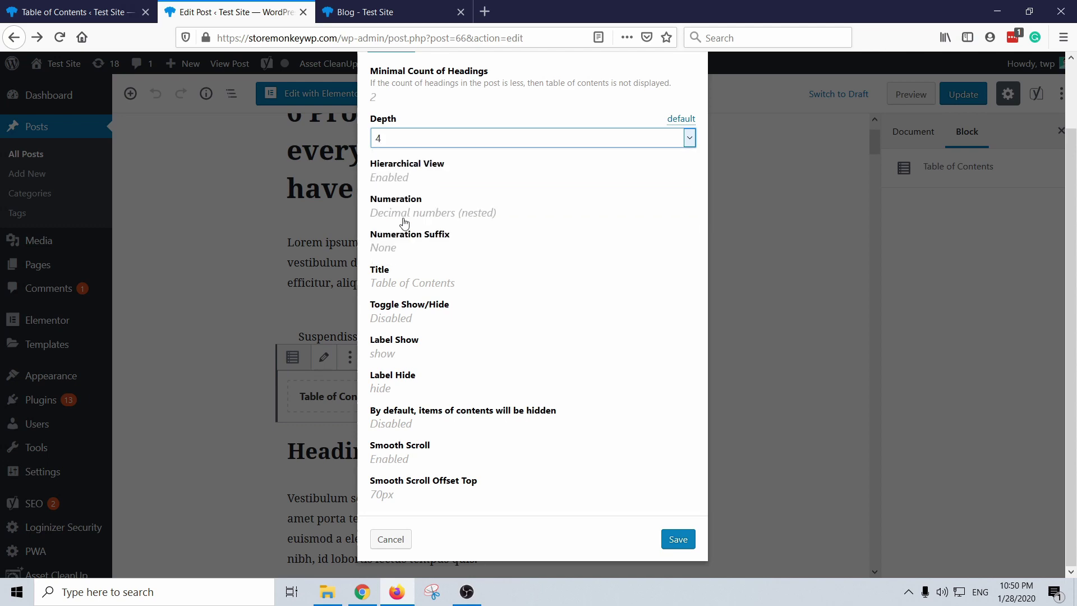
left_click(680, 539)
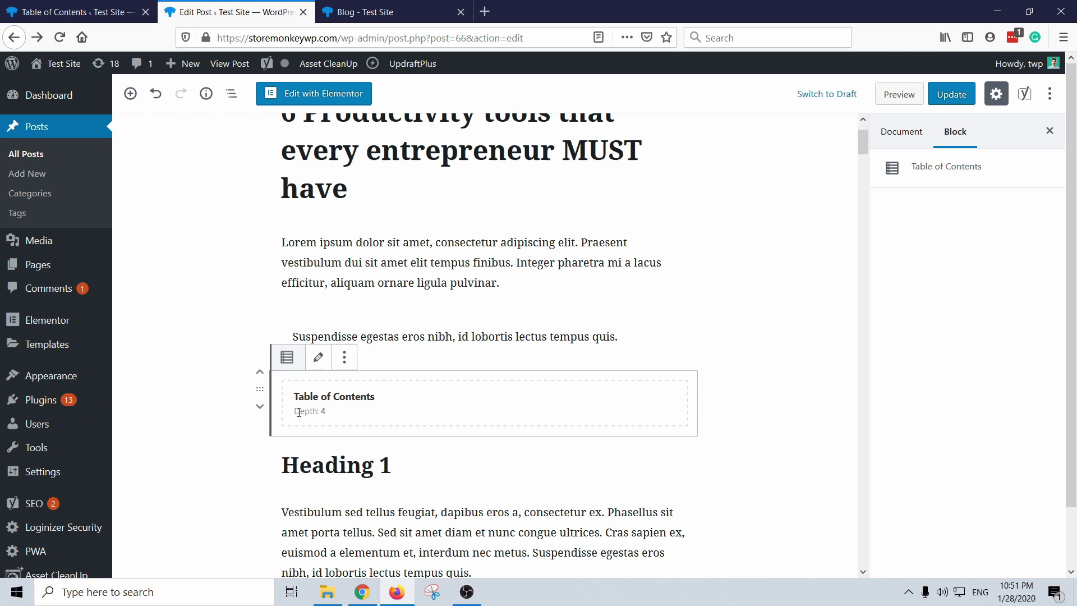
left_click_drag(295, 412, 346, 417)
left_click(698, 355)
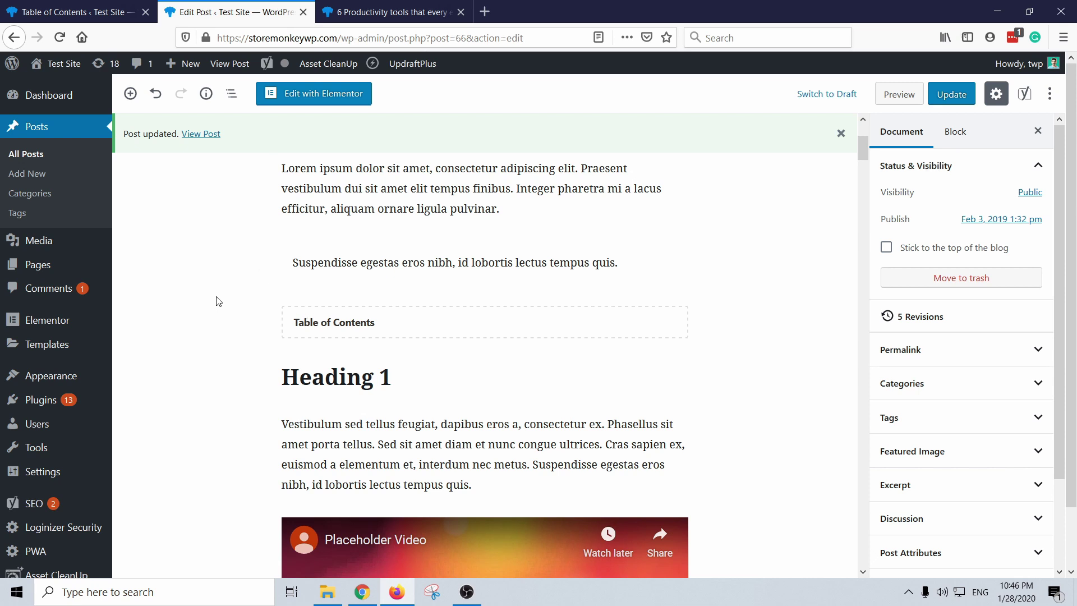
Step: Add the Table of Contents widget to the Primary Sidebar and move it just below Search
mouse_move(62, 377)
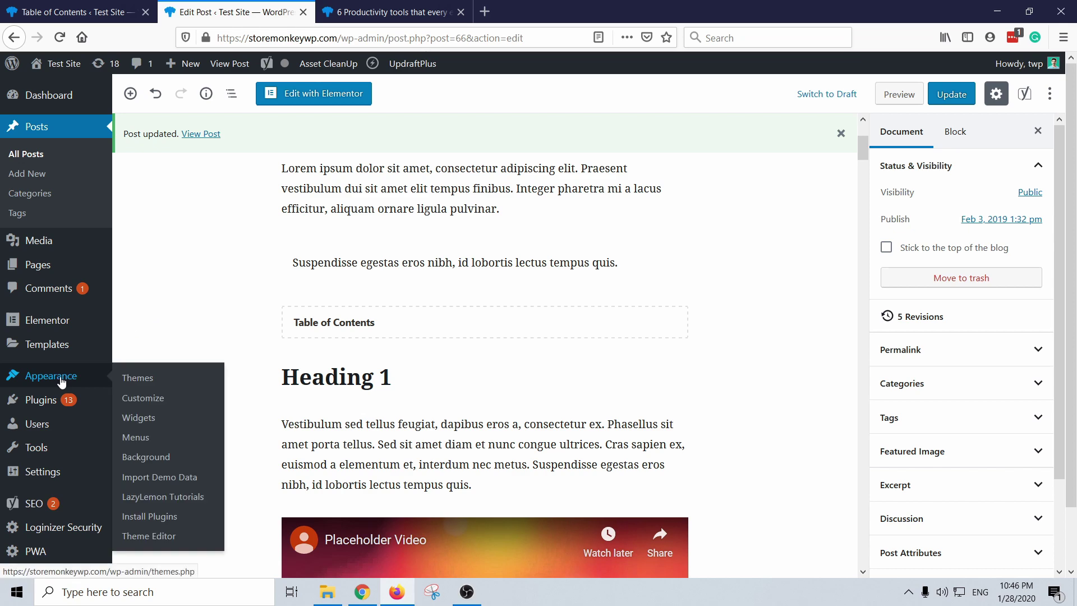
left_click(138, 414)
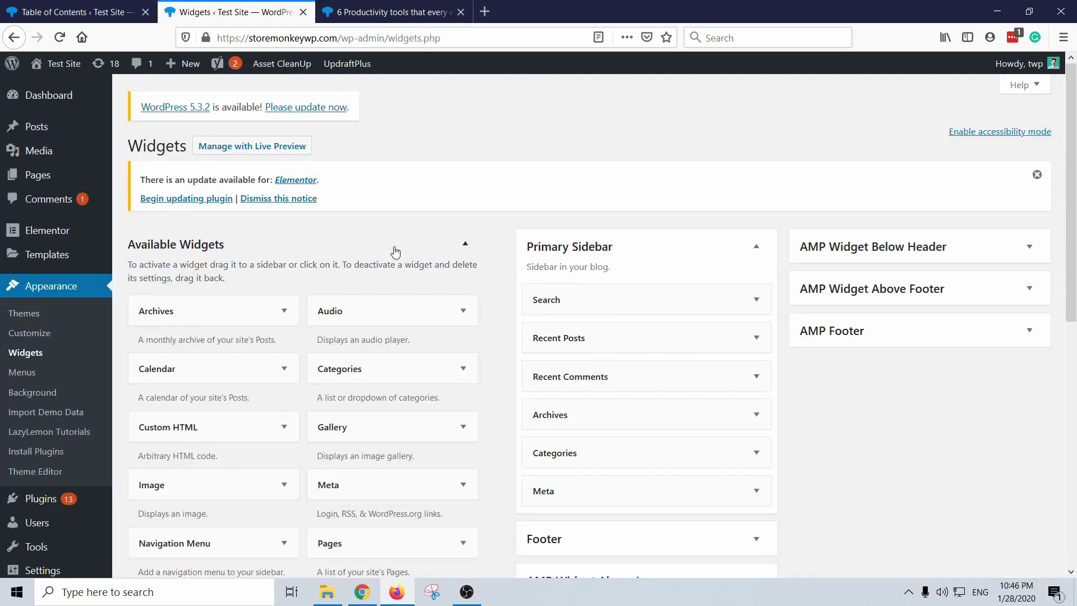
scroll(336, 235, "down", 3)
scroll(221, 240, "down", 4)
scroll(216, 241, "down", 2)
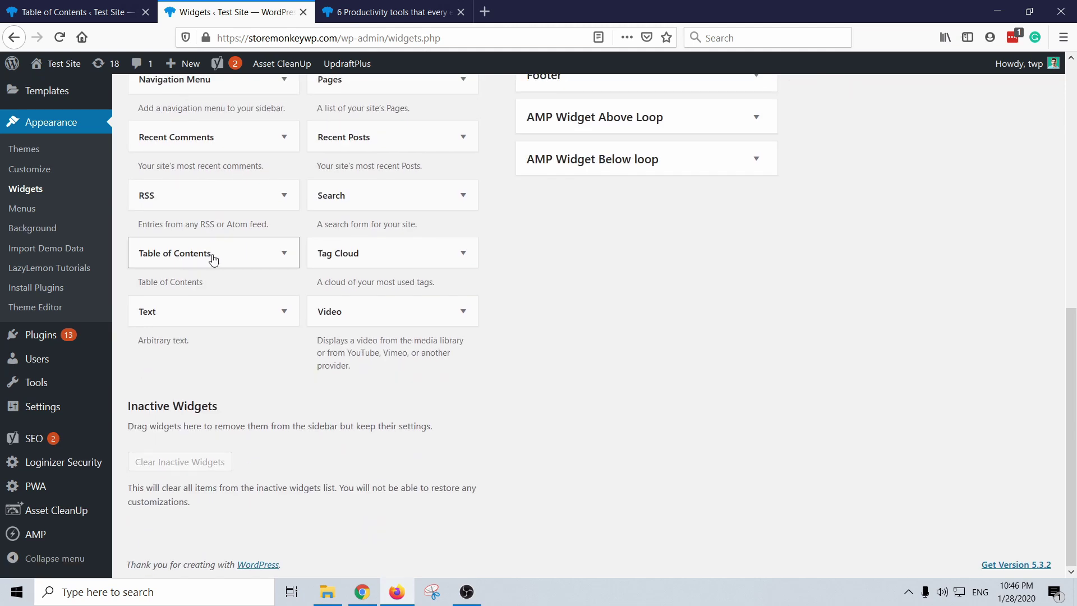
left_click(217, 255)
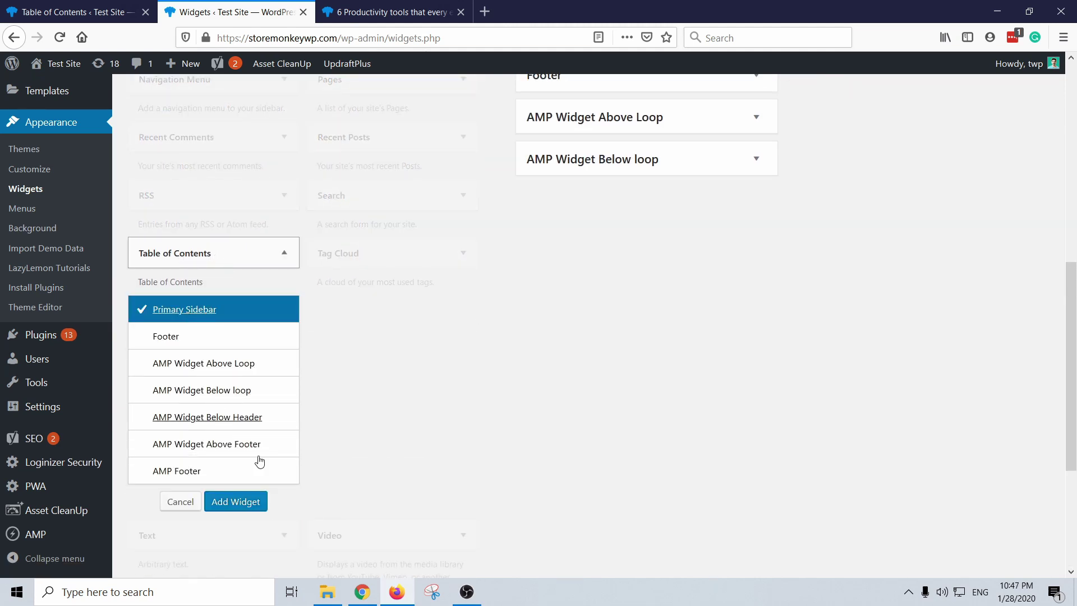
left_click(236, 502)
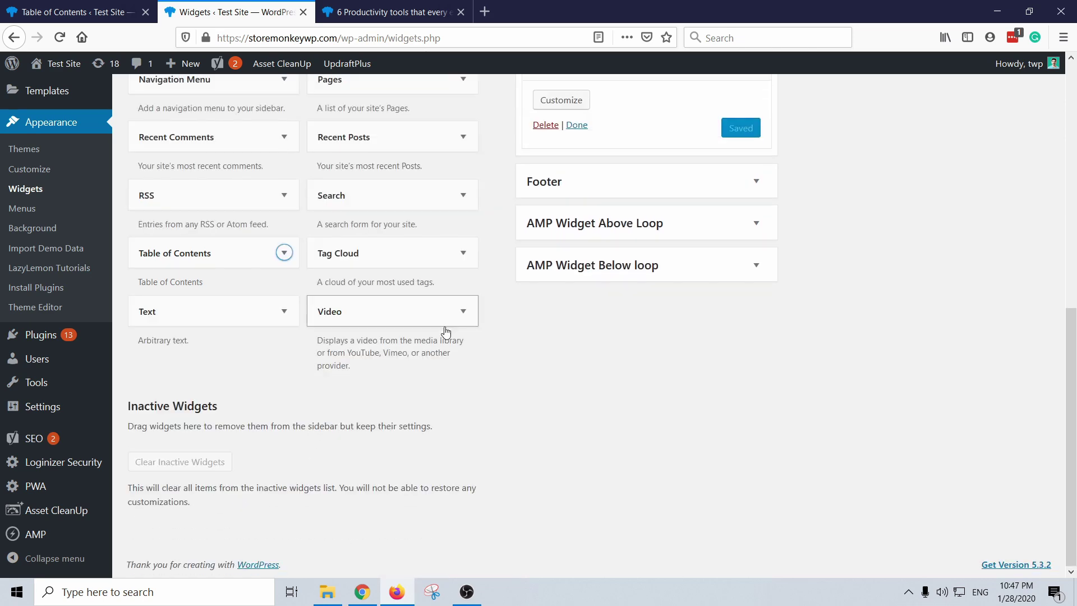
scroll(599, 274, "up", 3)
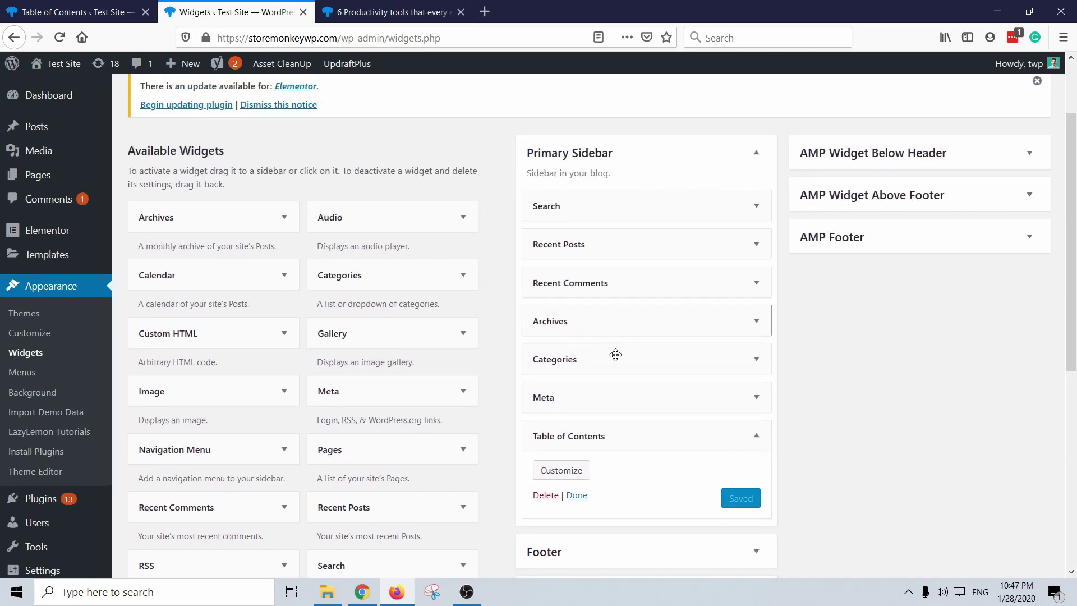
left_click_drag(604, 431, 596, 241)
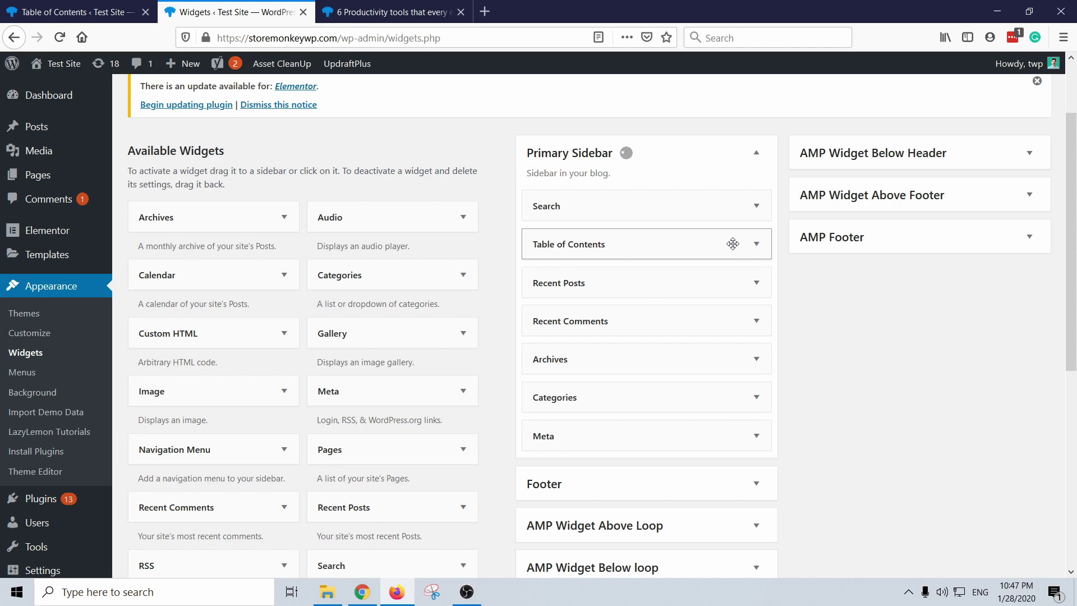
Step: Open the new widget's customization window and close it without changes
left_click(756, 243)
left_click(572, 278)
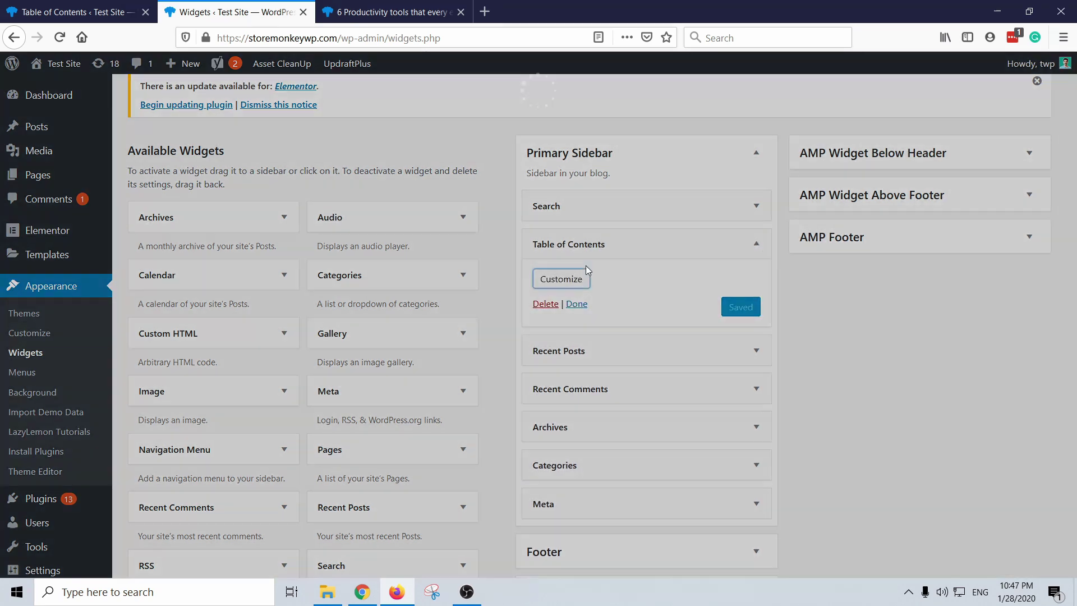
scroll(489, 260, "down", 5)
scroll(494, 263, "up", 5)
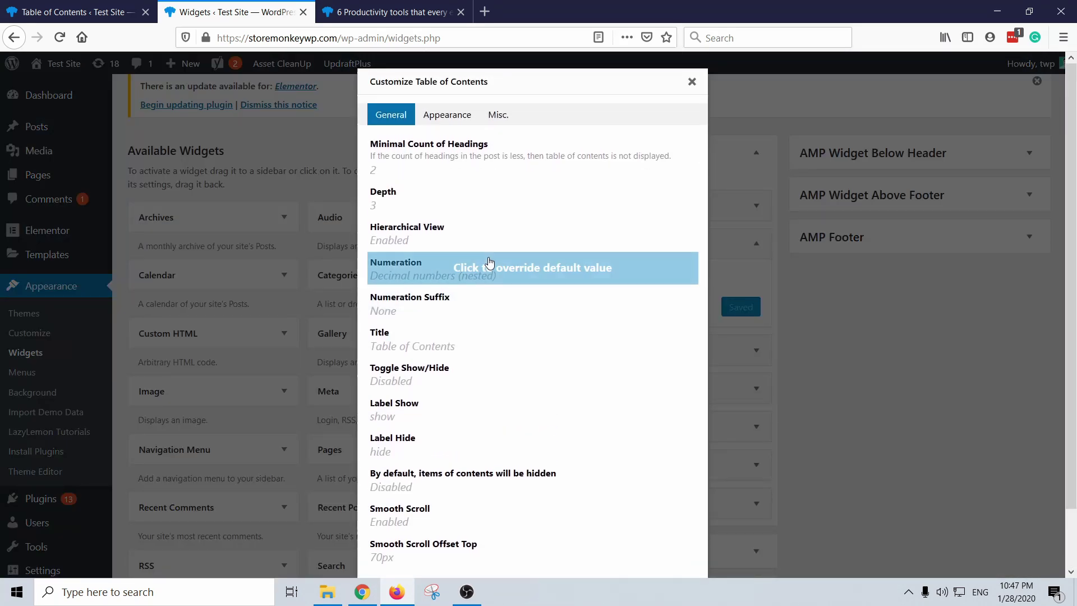
left_click(693, 82)
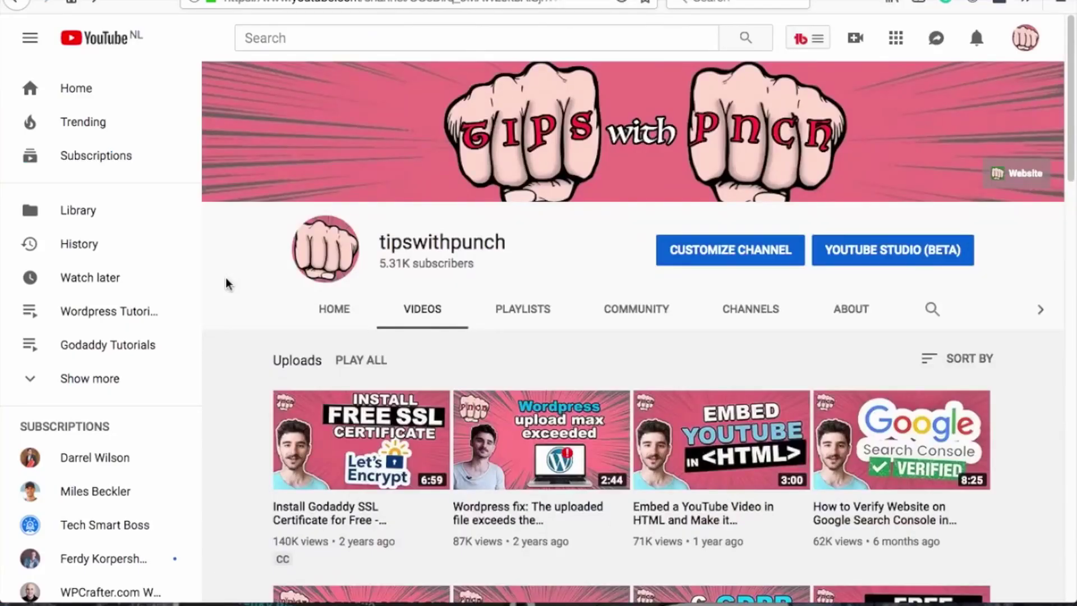
Step: Scroll down through the channel's grid of uploaded tutorial videos
scroll(226, 277, "down", 5)
scroll(226, 279, "down", 5)
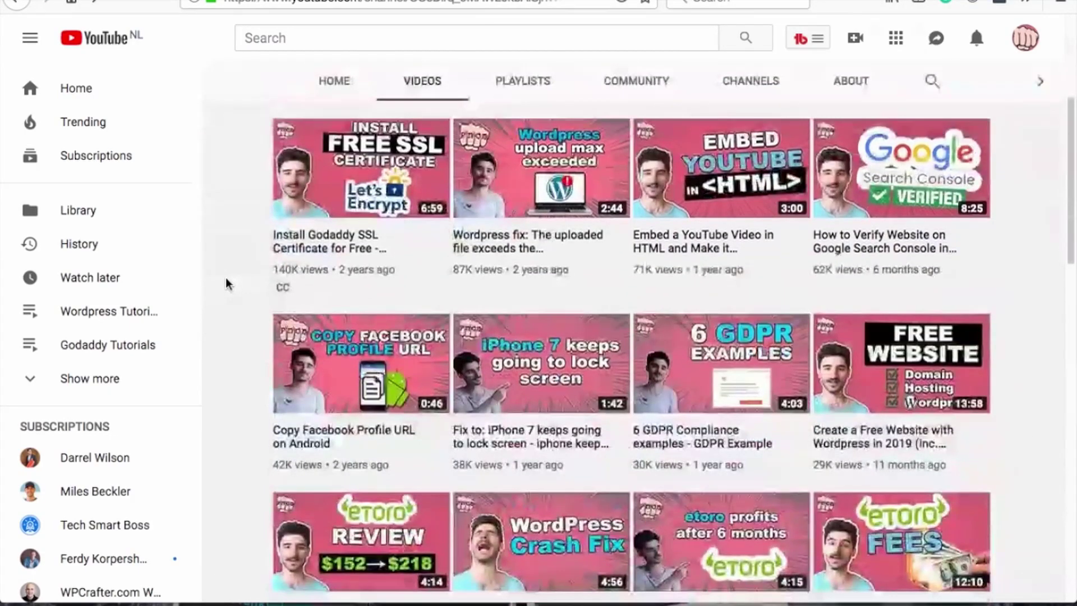
scroll(226, 281, "down", 7)
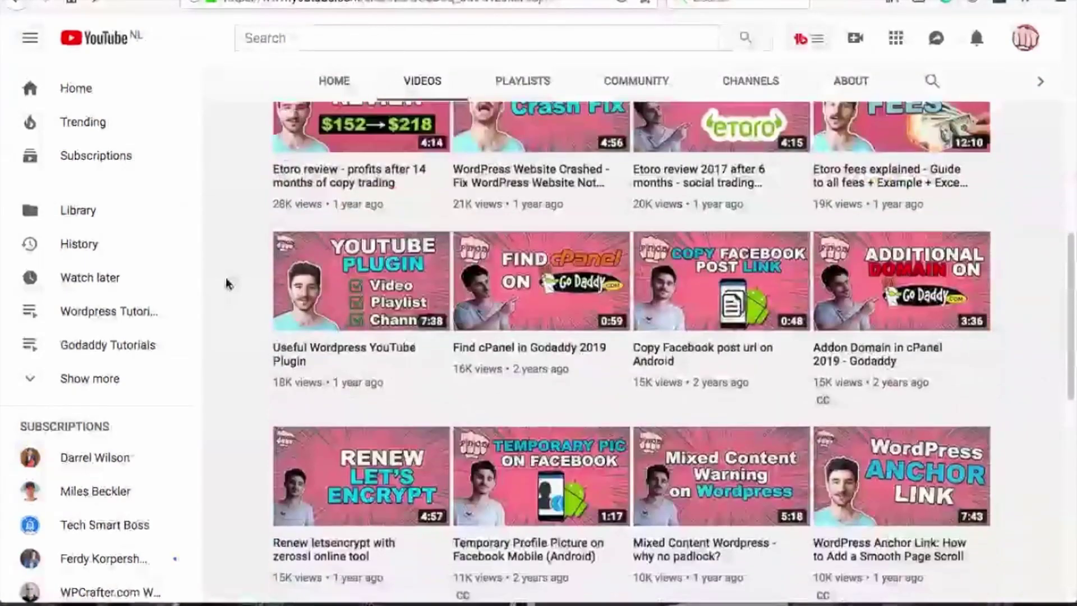
scroll(225, 277, "down", 7)
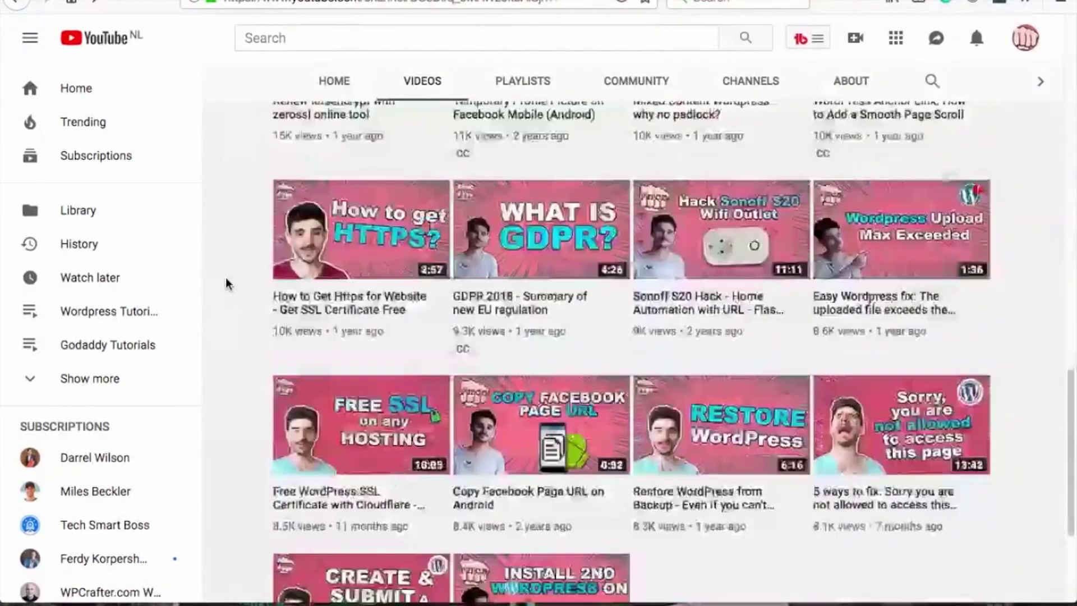
scroll(226, 277, "down", 7)
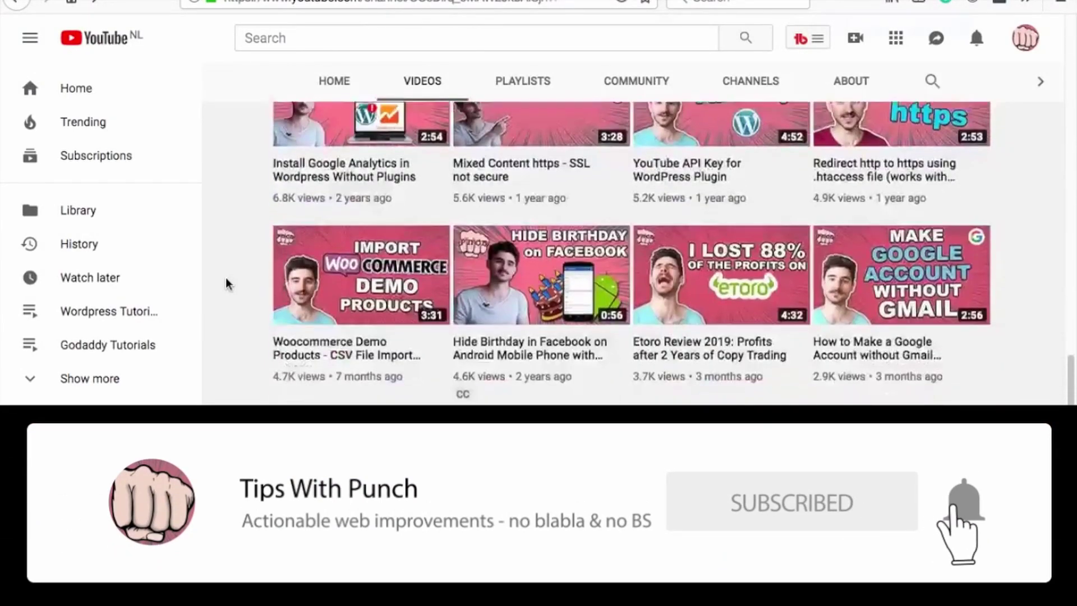
scroll(226, 277, "down", 7)
scroll(227, 282, "down", 4)
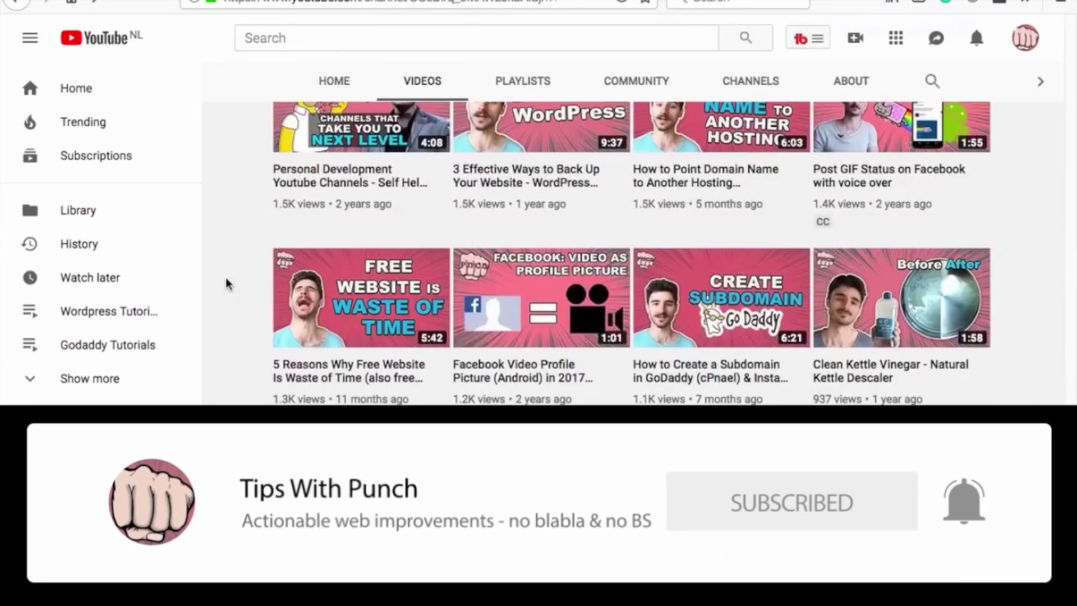